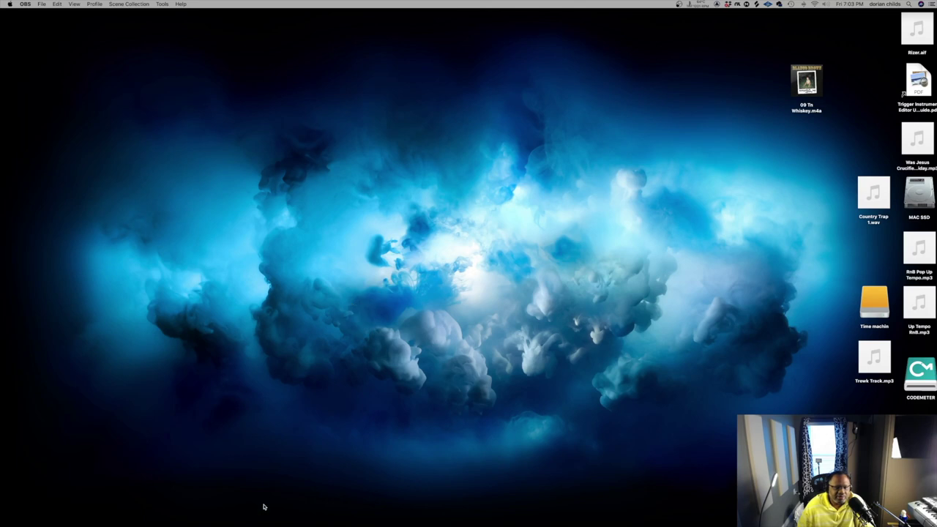
- Launch Mixbus32C from the Dock
mouse_move(236, 512)
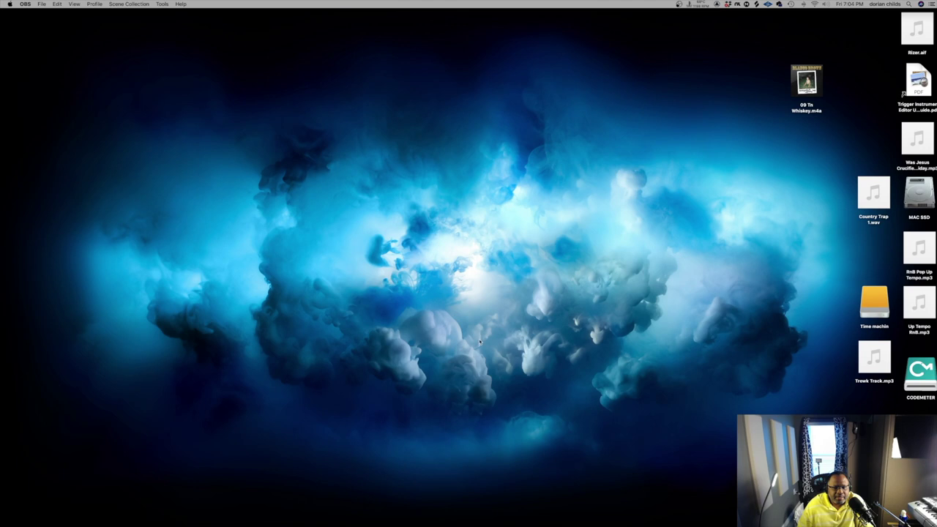
mouse_move(320, 513)
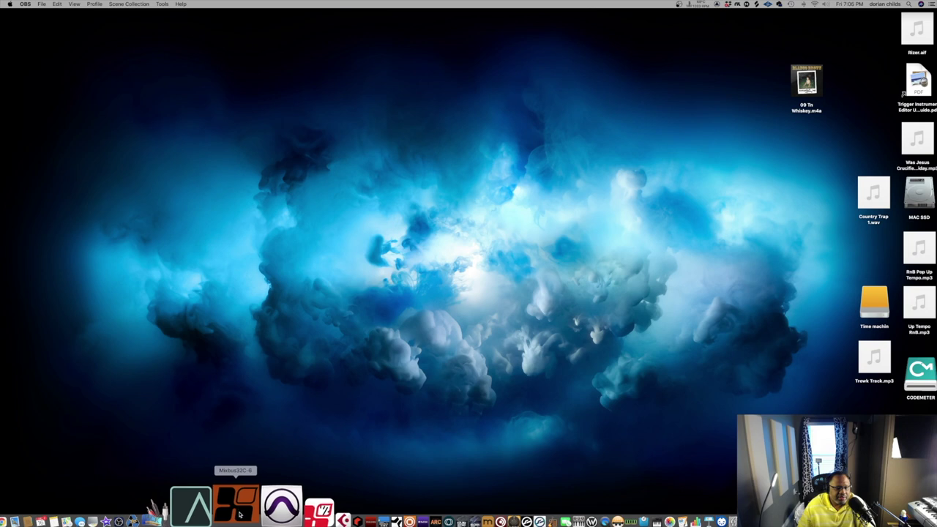
left_click(237, 505)
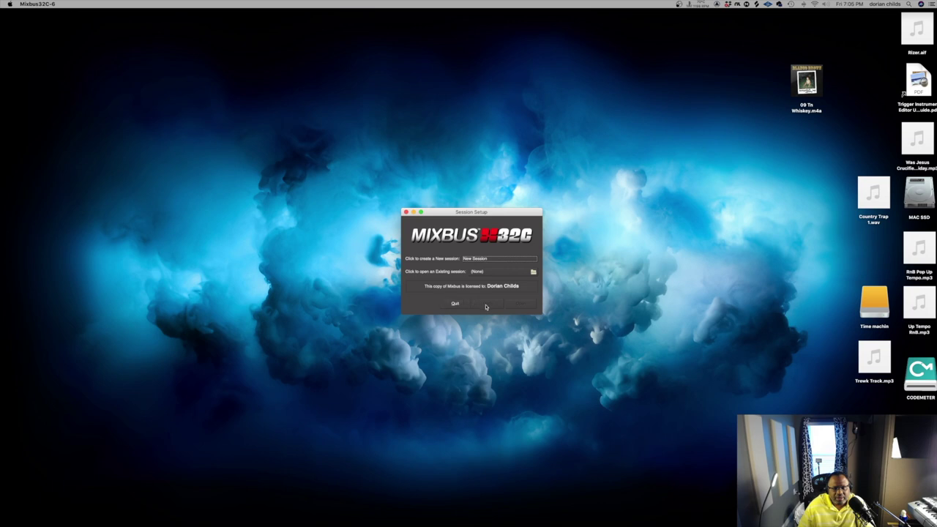
- Browse the Desktop for an existing session, cancel the browser, and choose New Session instead
left_click(486, 272)
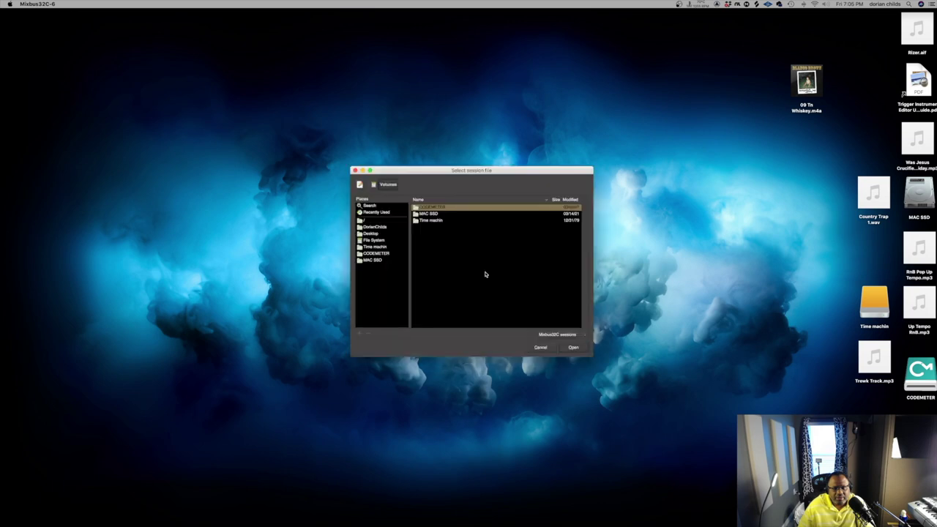
left_click(380, 235)
left_click(571, 349)
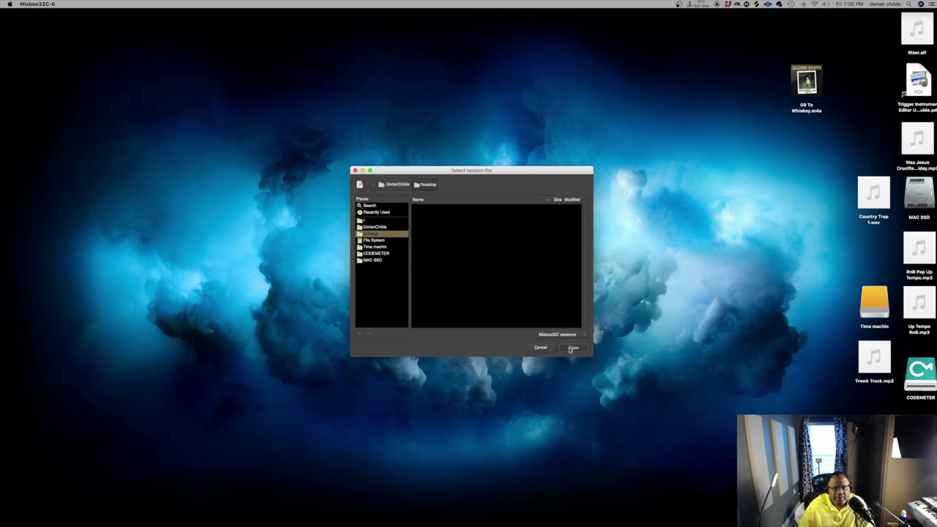
left_click(571, 349)
left_click(539, 348)
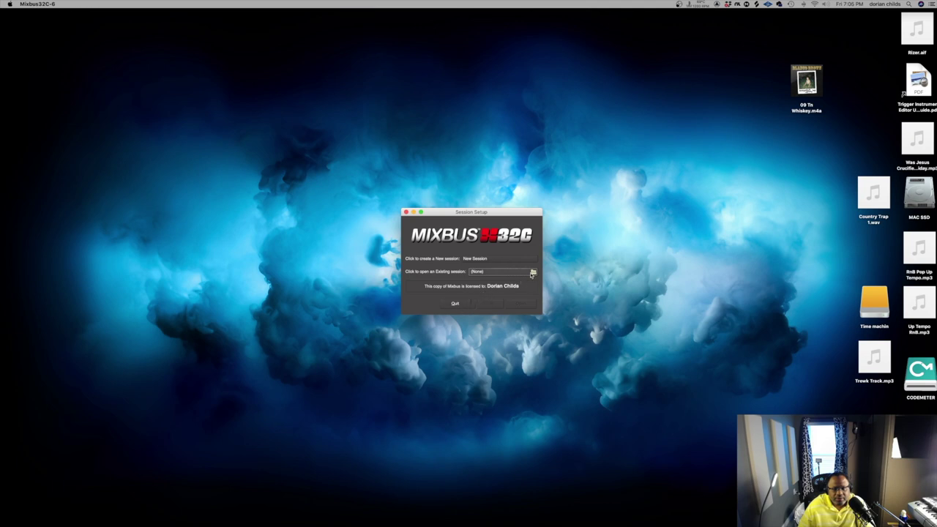
left_click(490, 261)
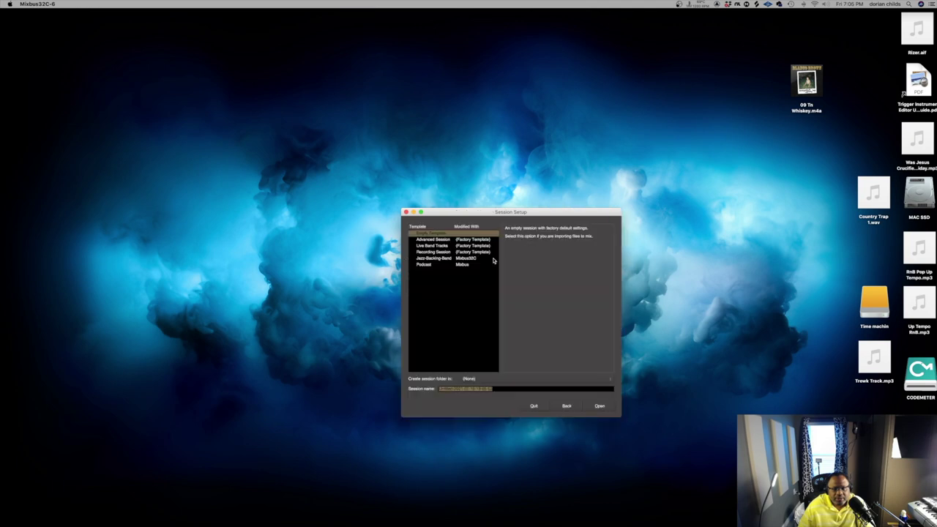
- Set the session folder to Desktop and create the Empty Template session
left_click(483, 380)
left_click(493, 341)
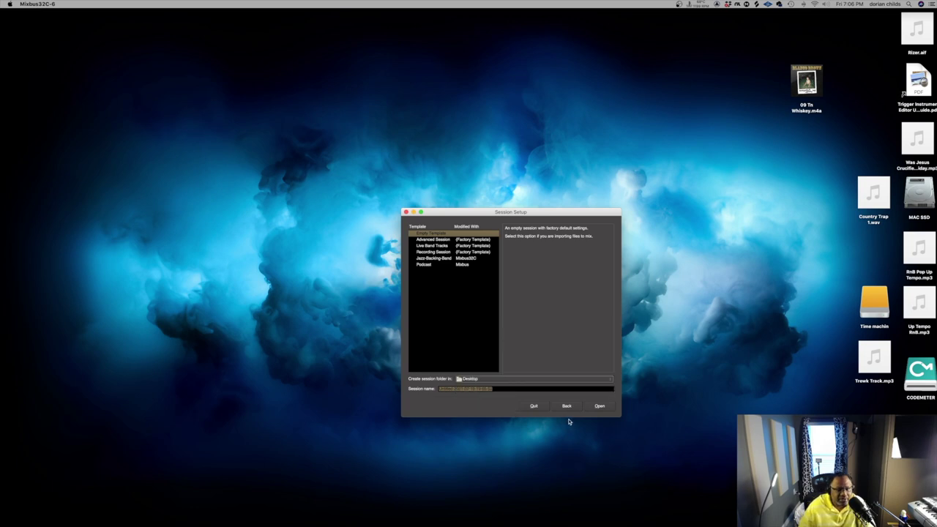
left_click(599, 406)
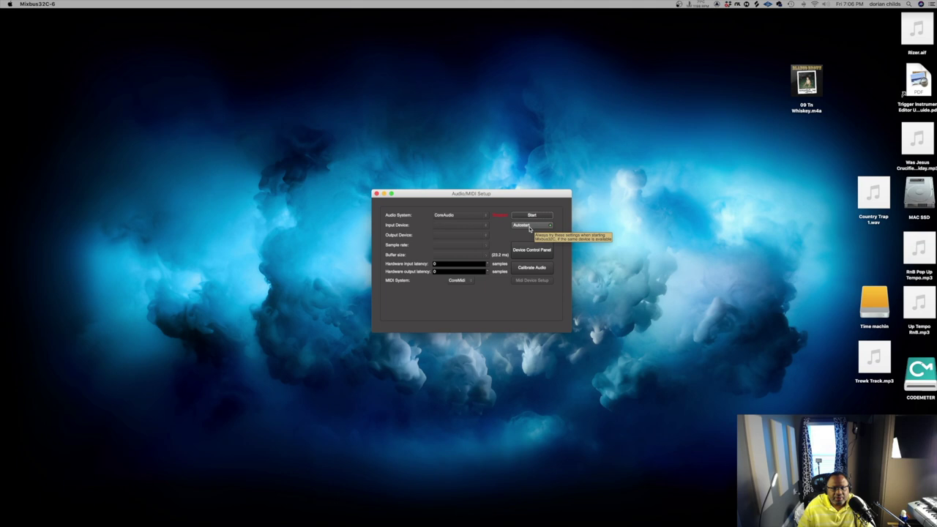
- Select SSL 2+ as the input device, start the audio engine, and allow microphone access
left_click(459, 225)
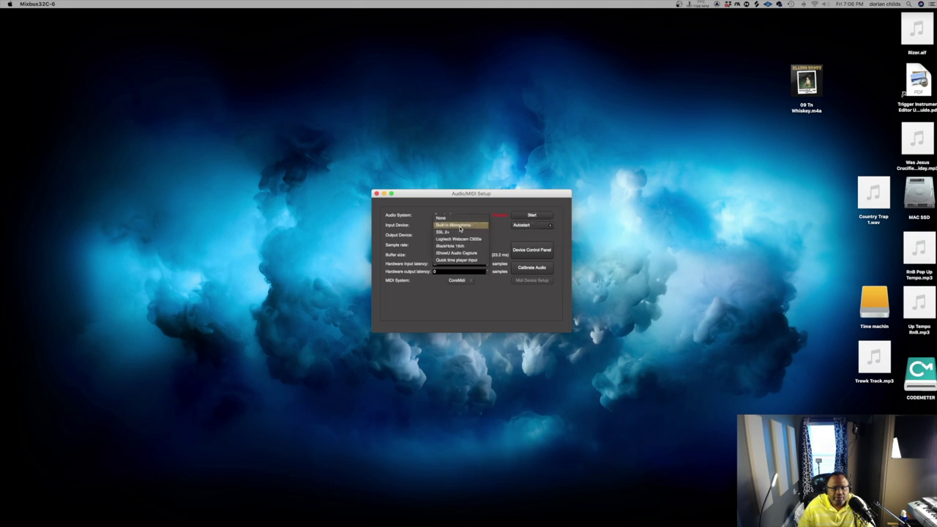
left_click(462, 233)
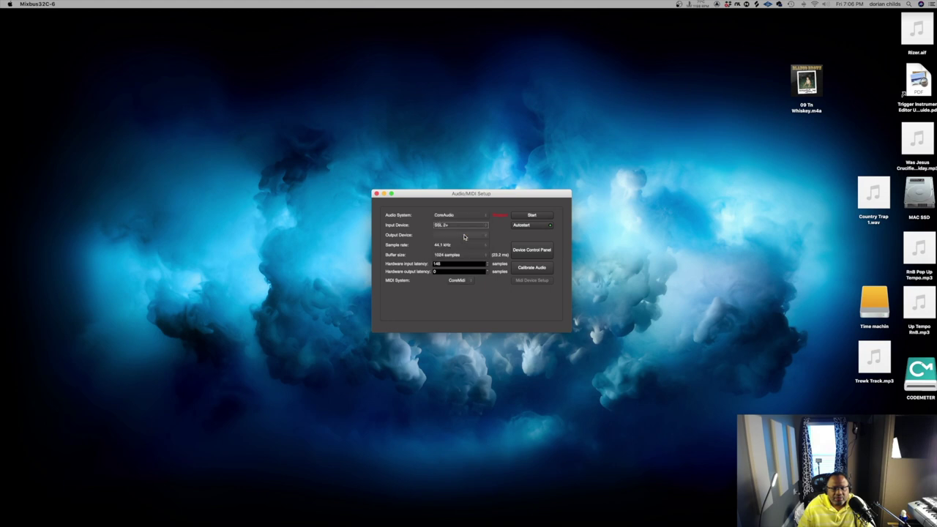
left_click(526, 216)
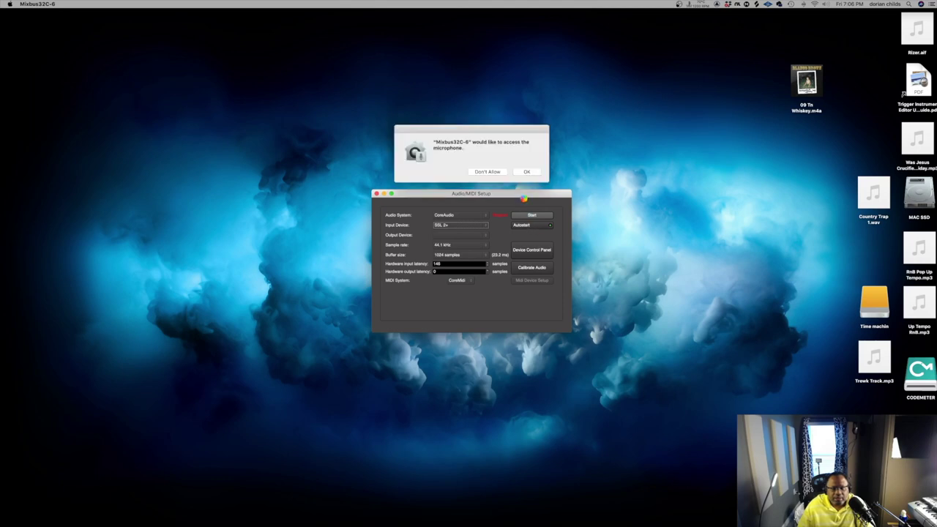
left_click(525, 172)
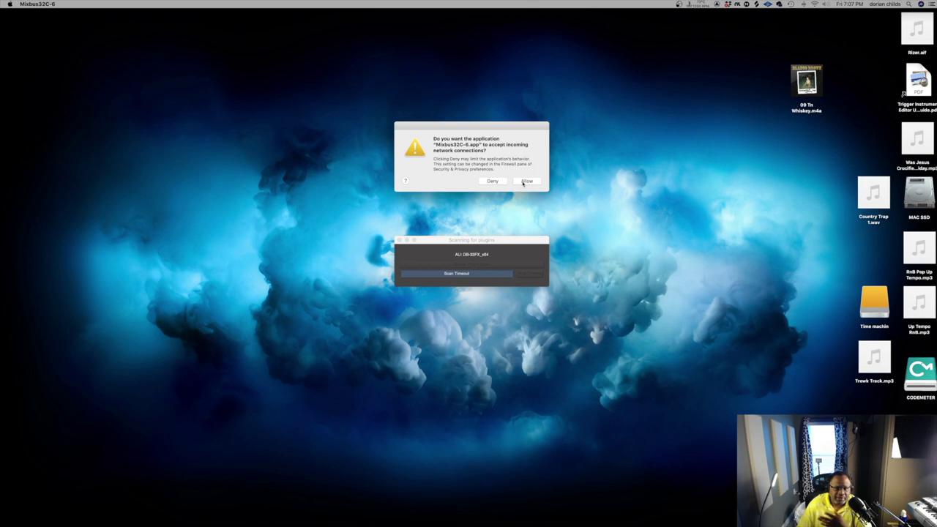
- Allow Mixbus32C incoming network connections, then launch the Mini V2 synth during the scan
left_click(523, 183)
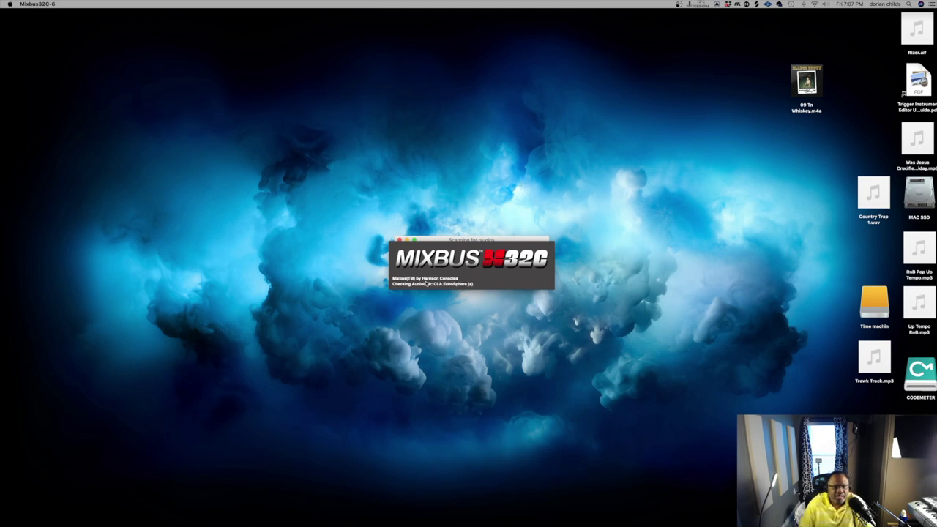
mouse_move(272, 521)
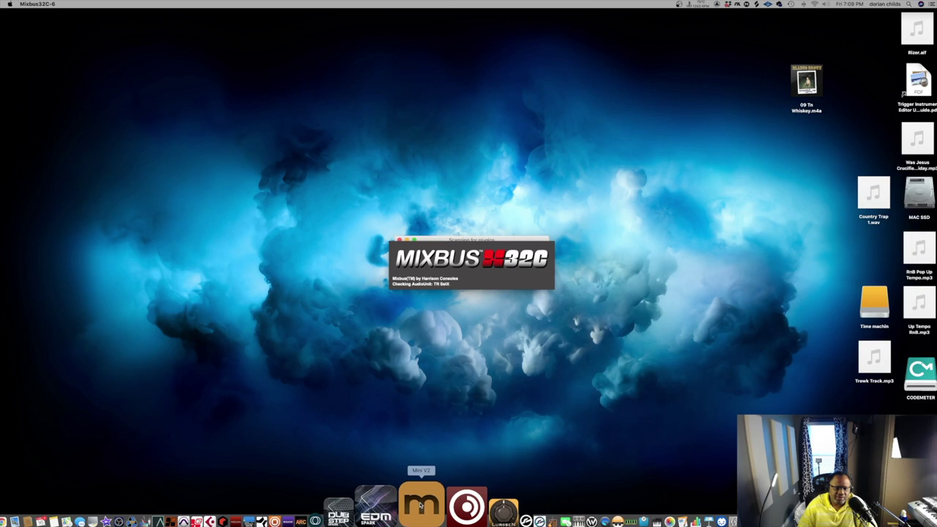
left_click(421, 504)
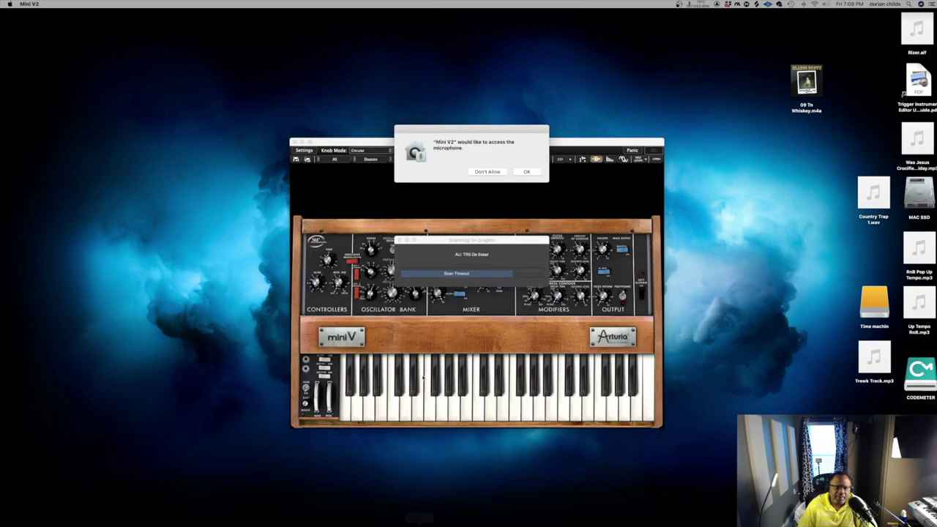
- Allow Mini V2 microphone access, then quit Mini V2 from its application menu
left_click(527, 172)
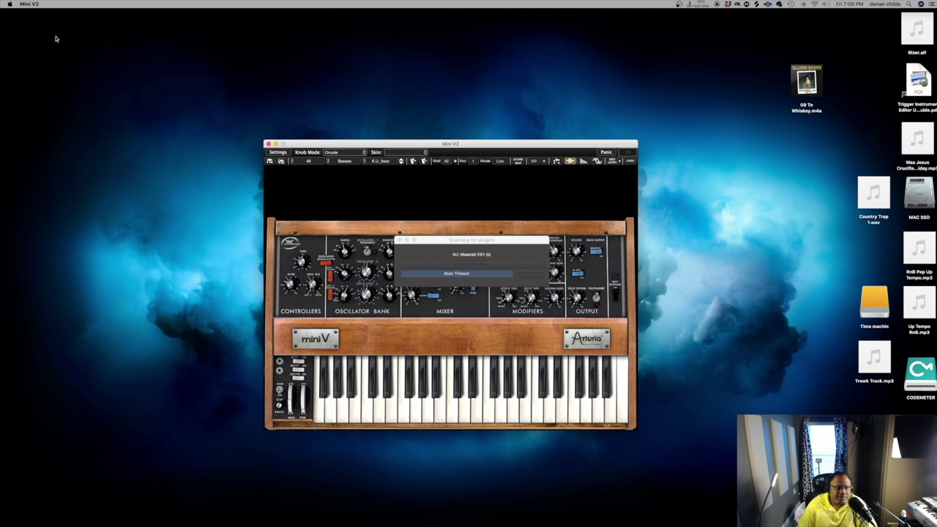
left_click(33, 5)
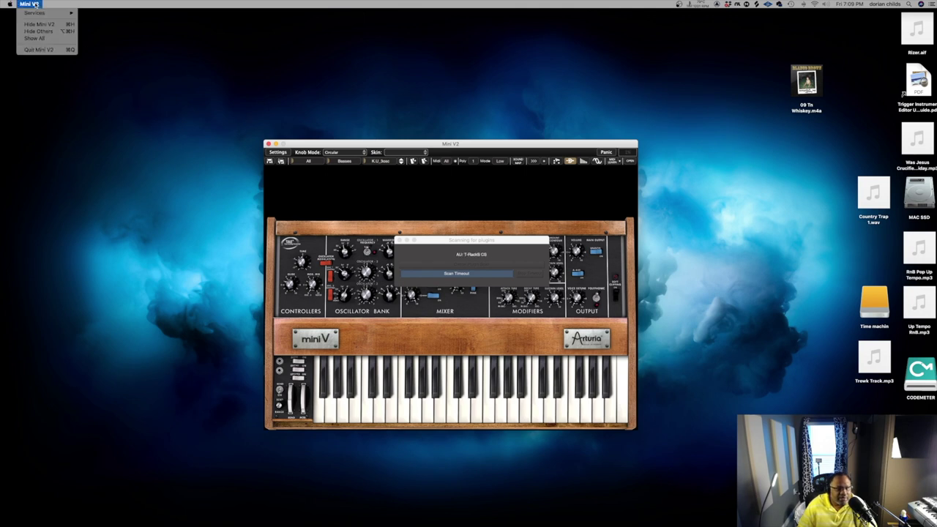
left_click(38, 49)
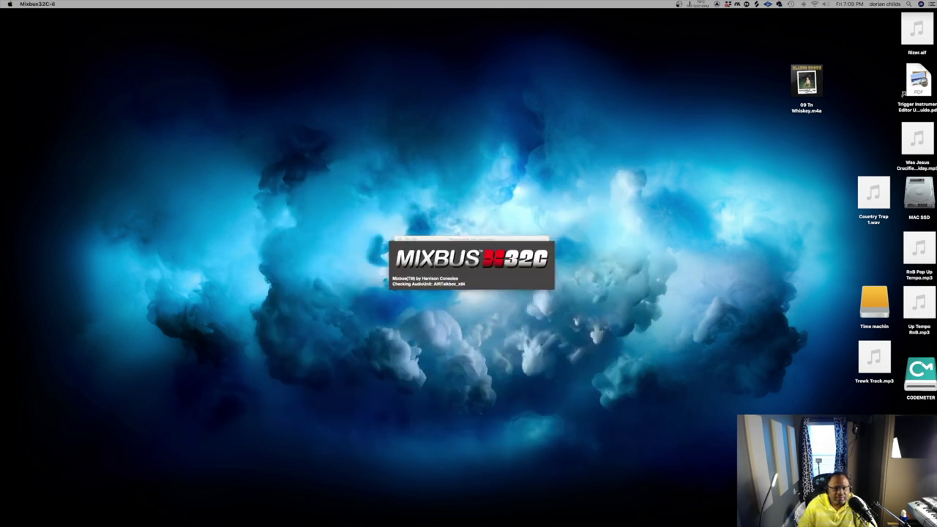
mouse_move(359, 513)
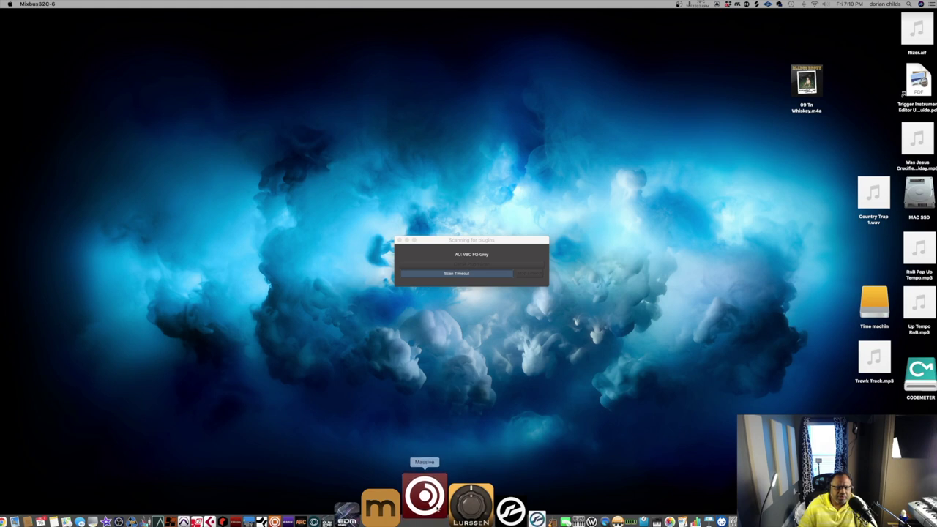
- Quit Massive and decline the repeated Virtual Buss Compressors activation prompts
left_click(334, 253)
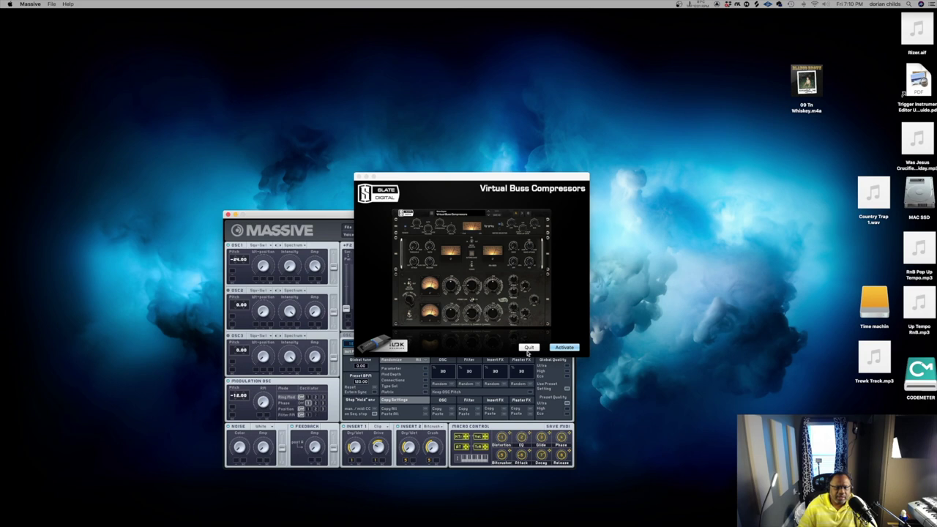
left_click(528, 348)
left_click(528, 348)
left_click(32, 4)
left_click(39, 73)
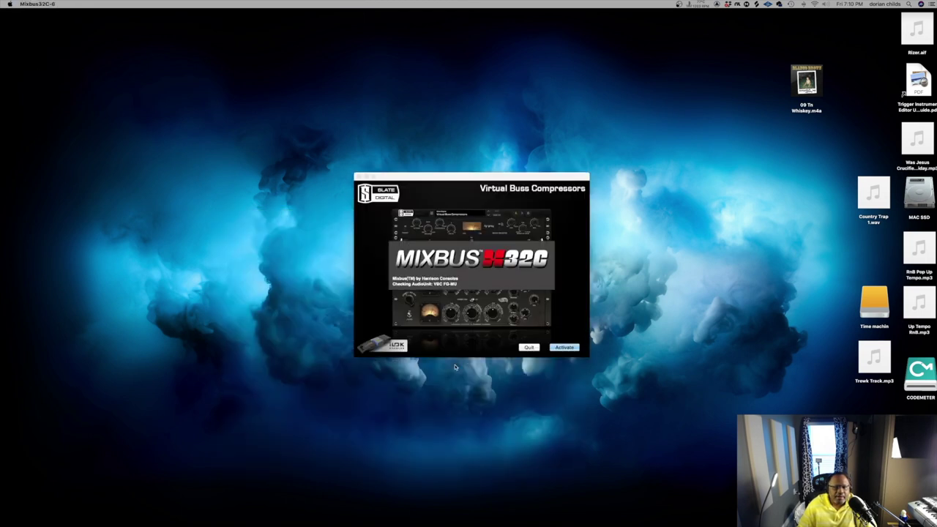
left_click(528, 347)
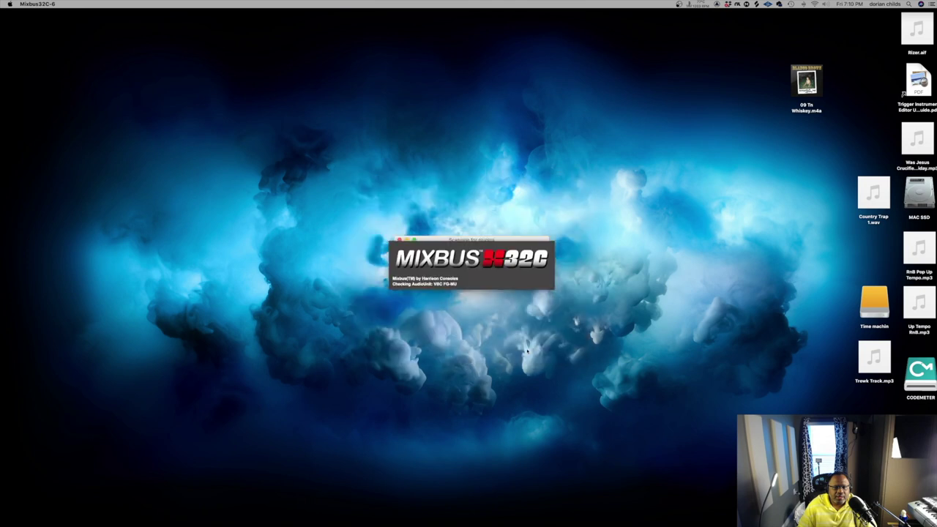
mouse_move(431, 505)
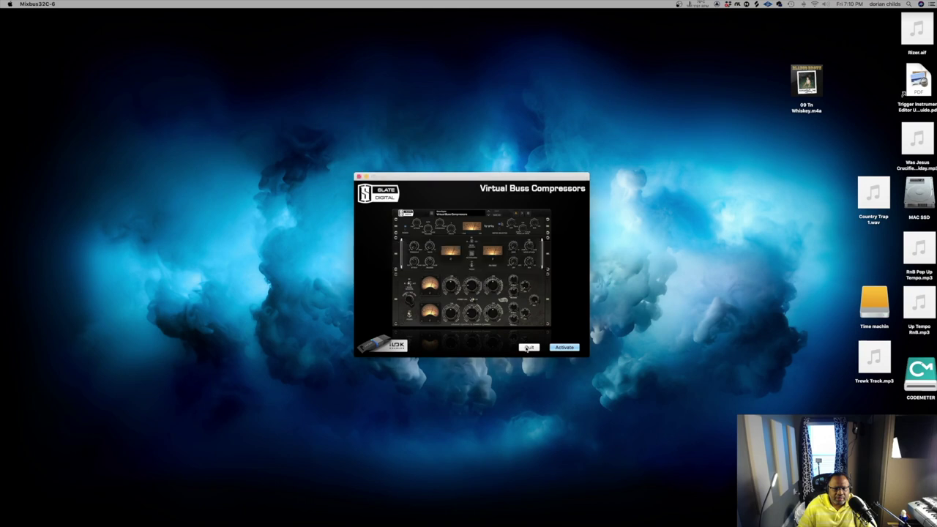
left_click(528, 348)
mouse_move(456, 512)
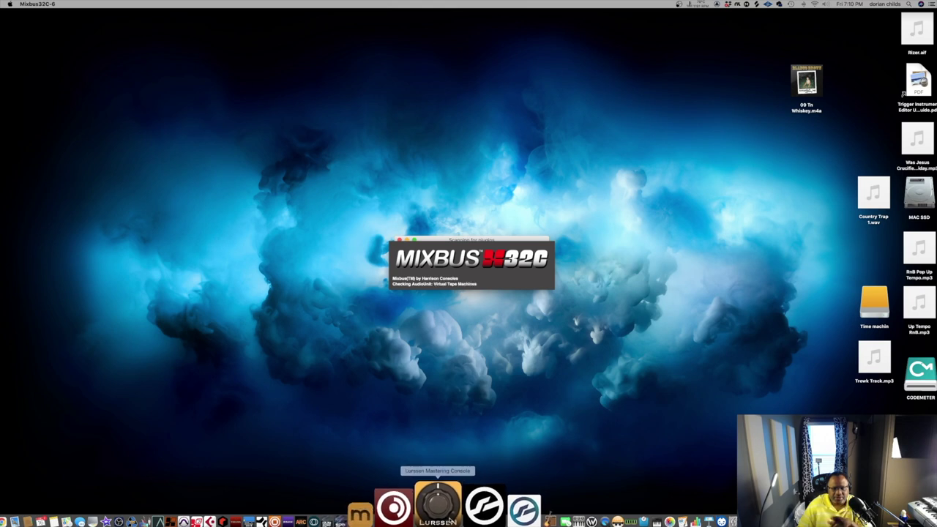
- Launch Lurssen Mastering Console, move its window aside, and quit the Virtual Tape Machines and LX480 activation prompts
left_click(449, 517)
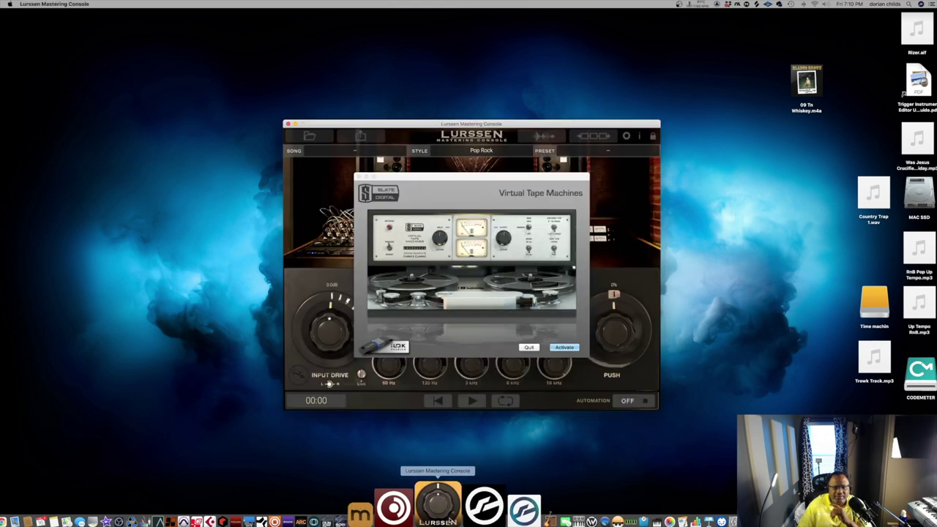
left_click(552, 348)
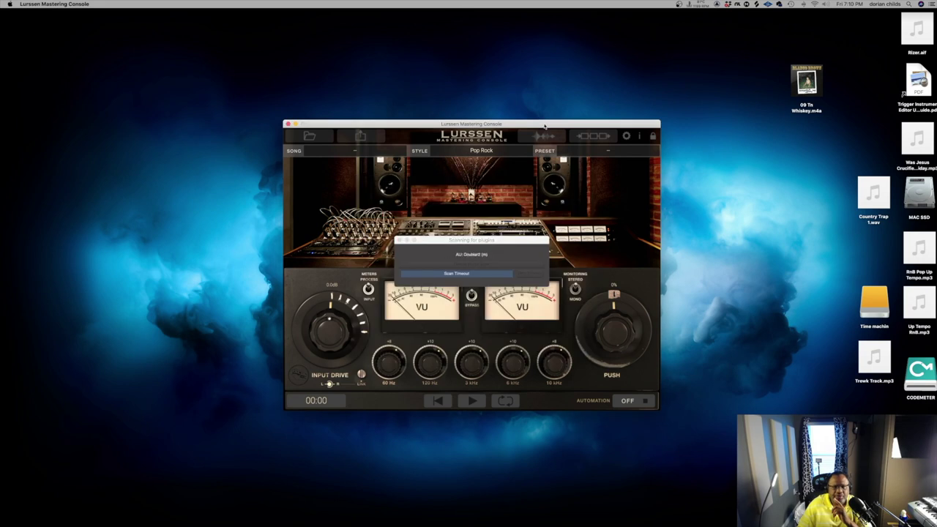
left_click_drag(547, 126, 293, 51)
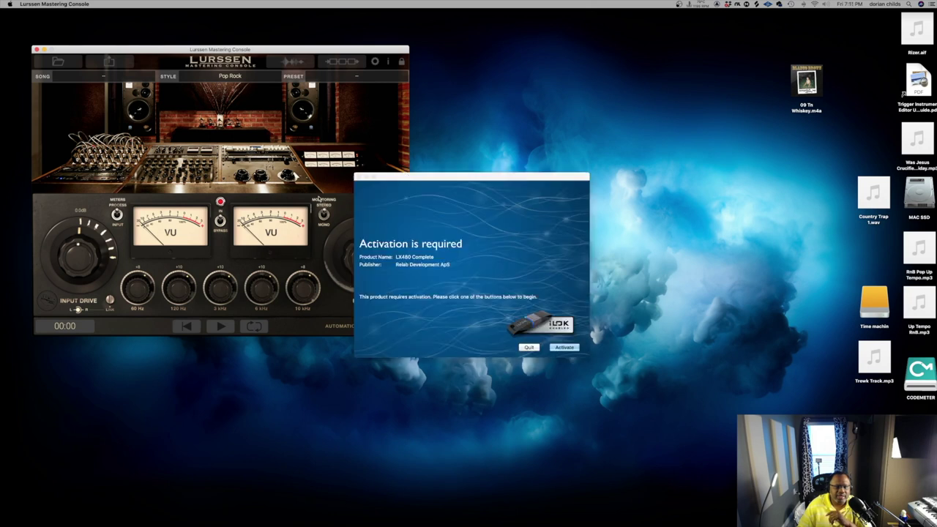
left_click(527, 349)
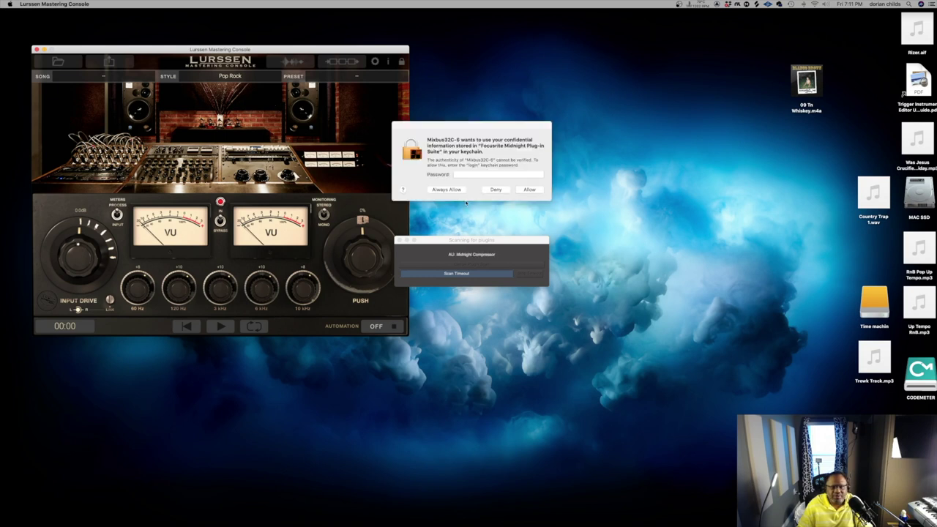
- Enter the login keychain password to allow access for the Focusrite Midnight suite
left_click(471, 174)
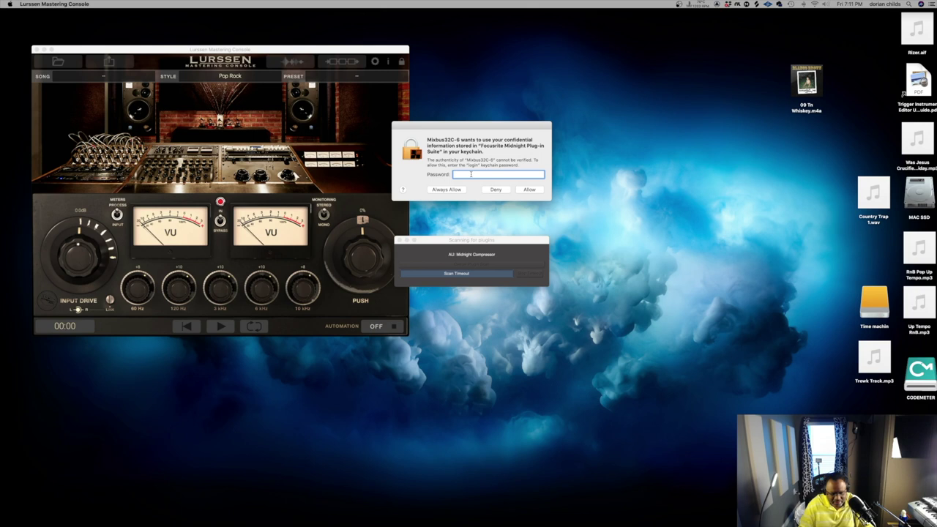
type("••")
key("BackSpace")
key("BackSpace")
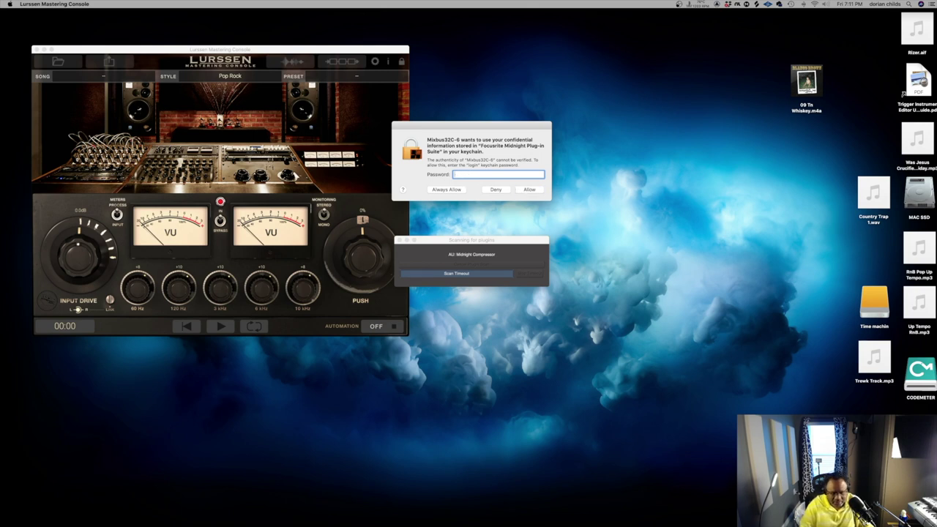
type("•••")
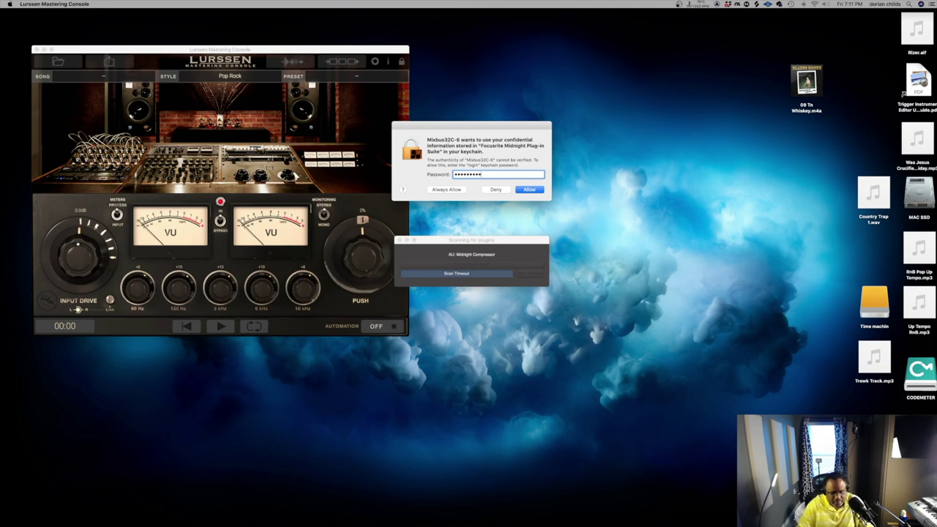
key("Return")
left_click(472, 175)
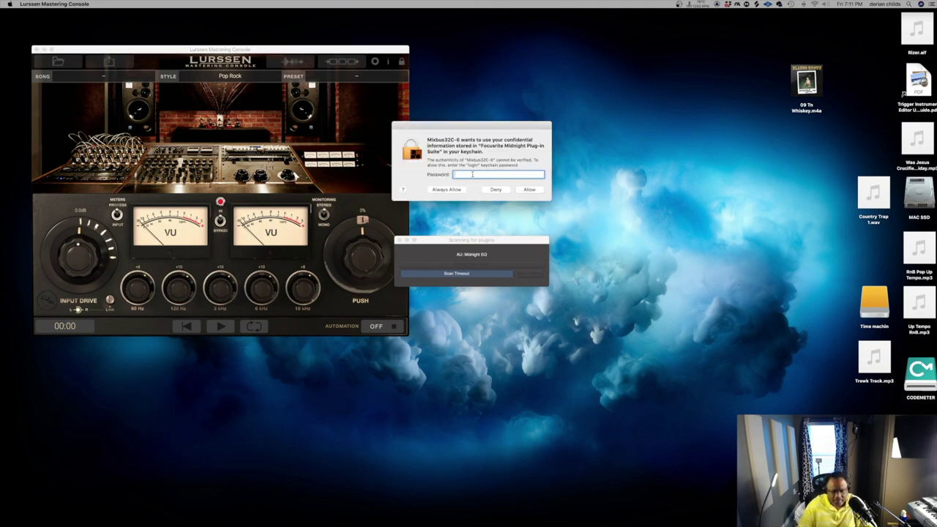
type("••••••••")
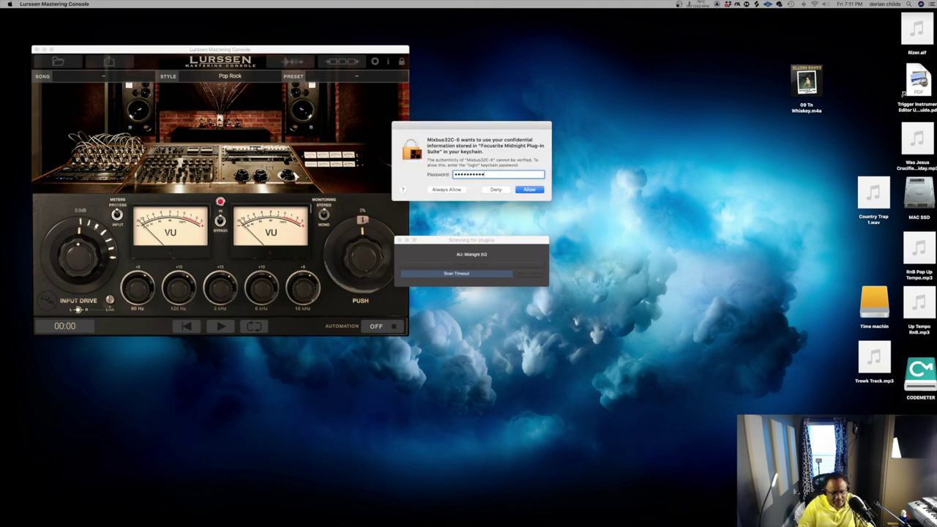
type("••")
key("Return")
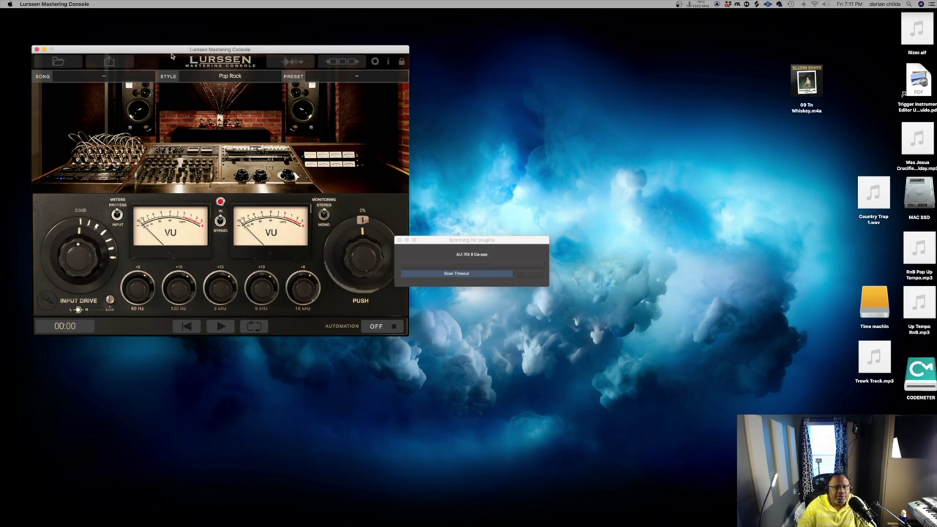
- Acknowledge the Weiss MM-1 load error and quit Lurssen Mastering Console
left_click_drag(171, 52, 213, 35)
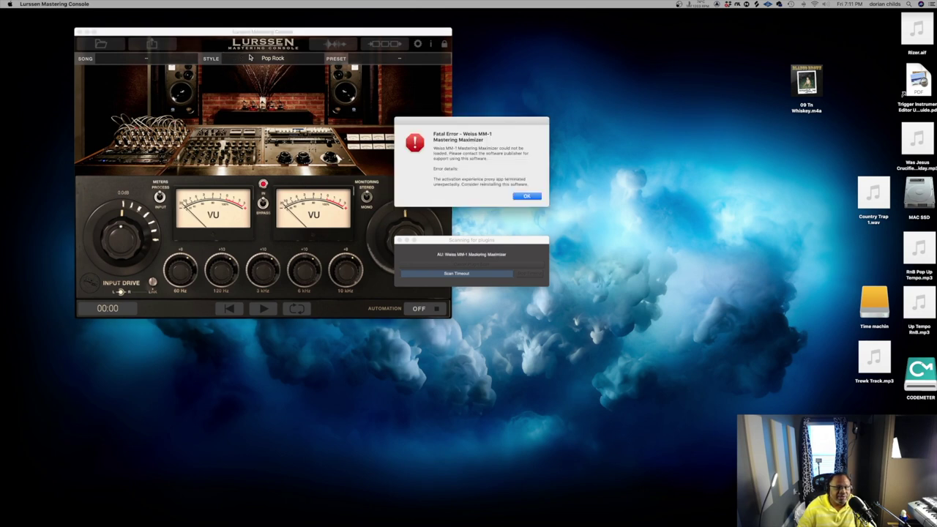
left_click(527, 196)
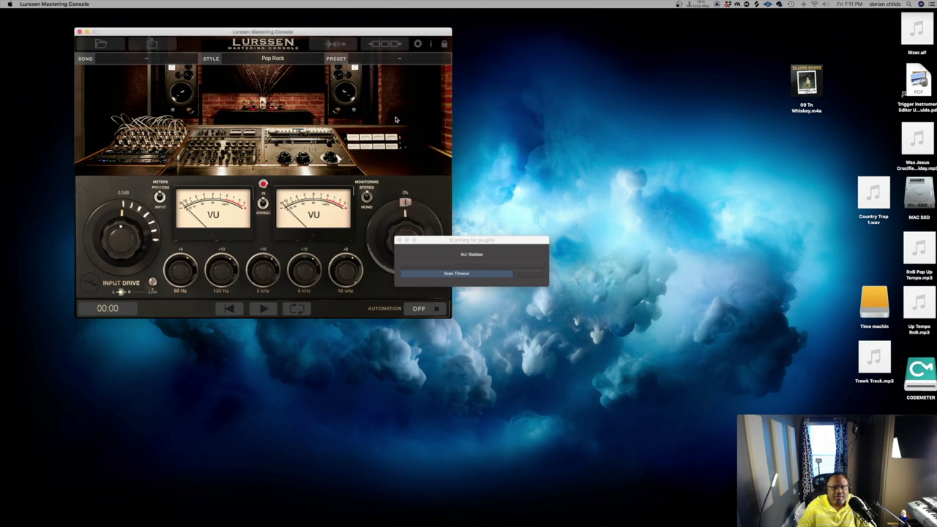
left_click(55, 4)
left_click(58, 50)
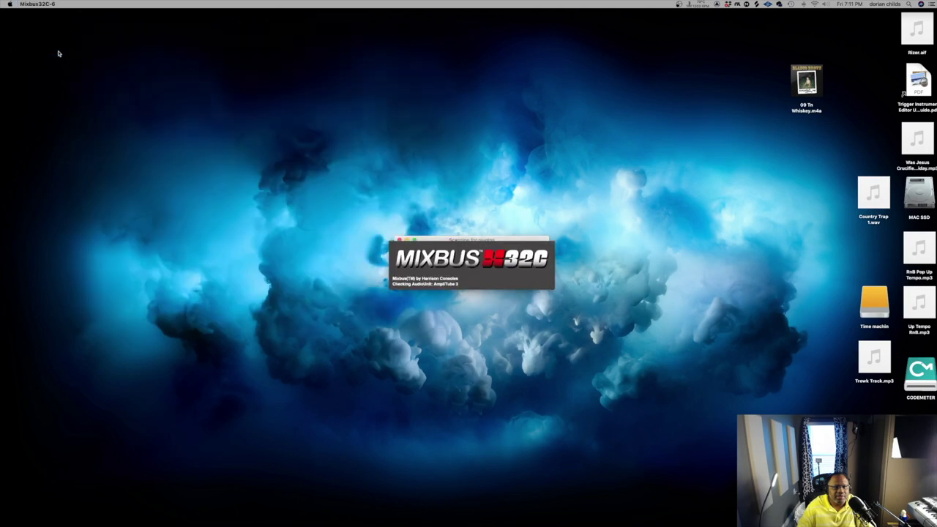
mouse_move(397, 515)
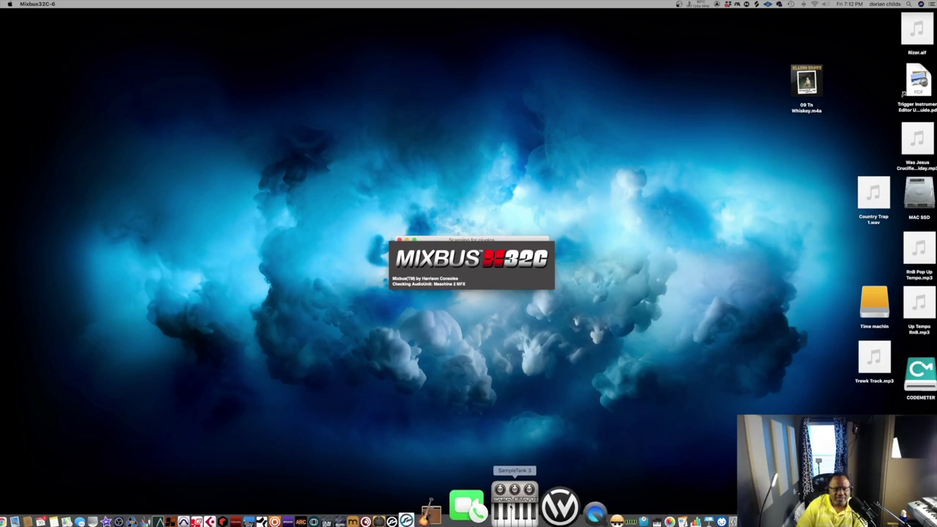
- Launch SampleTank 3, open its sound-content path settings from the warning, then close it
left_click(513, 503)
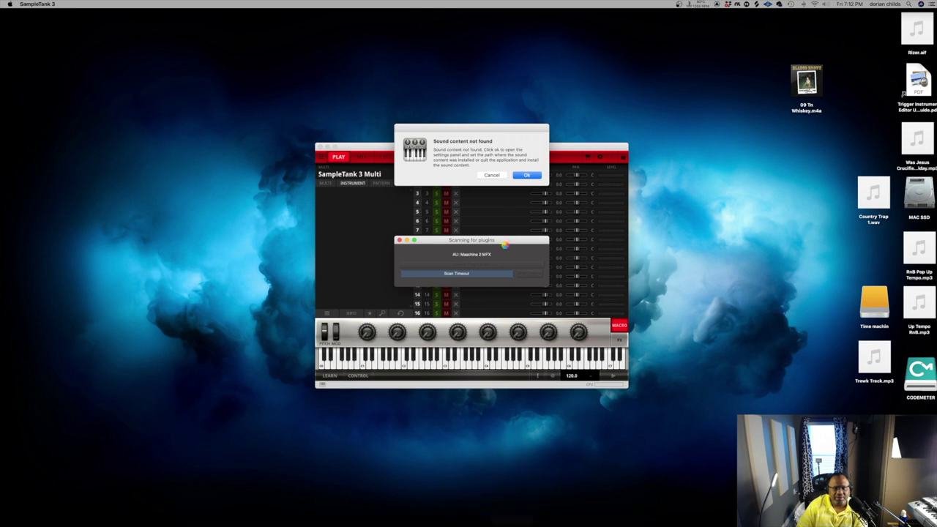
left_click(526, 176)
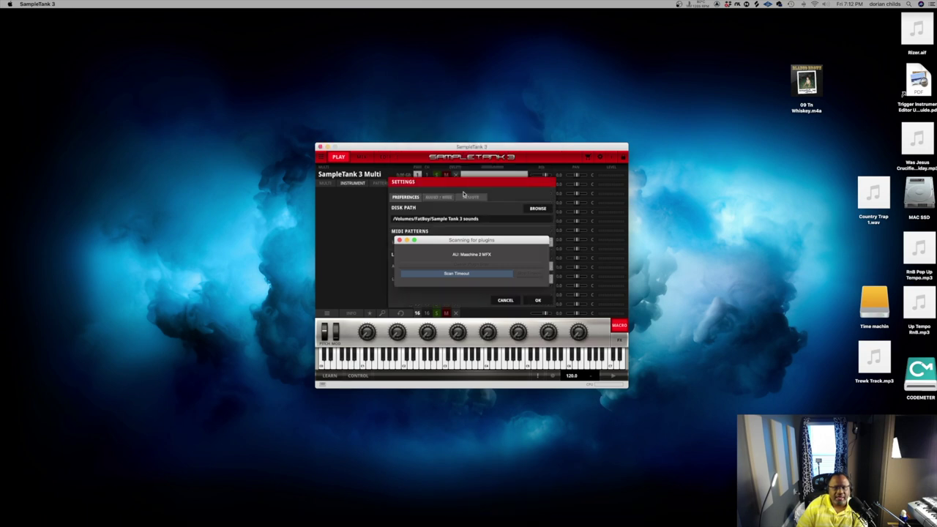
left_click_drag(412, 147, 154, 55)
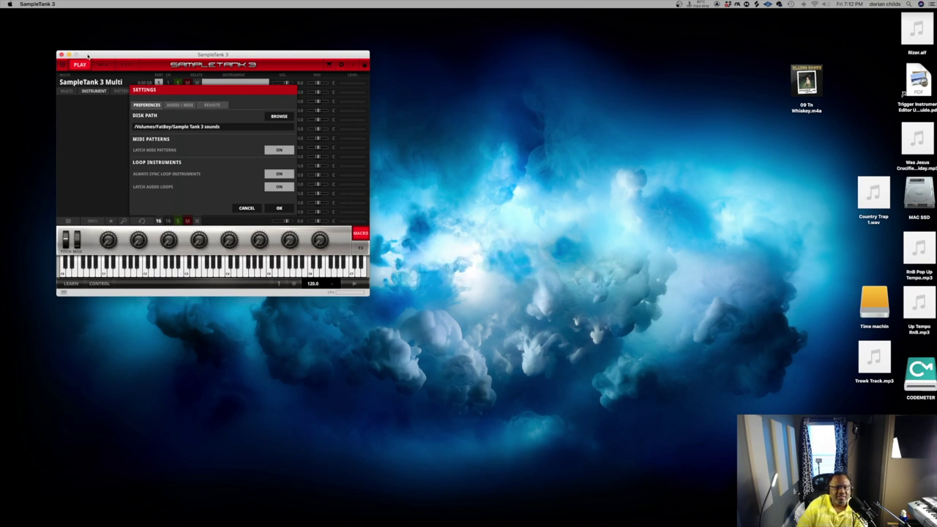
left_click_drag(88, 56, 62, 62)
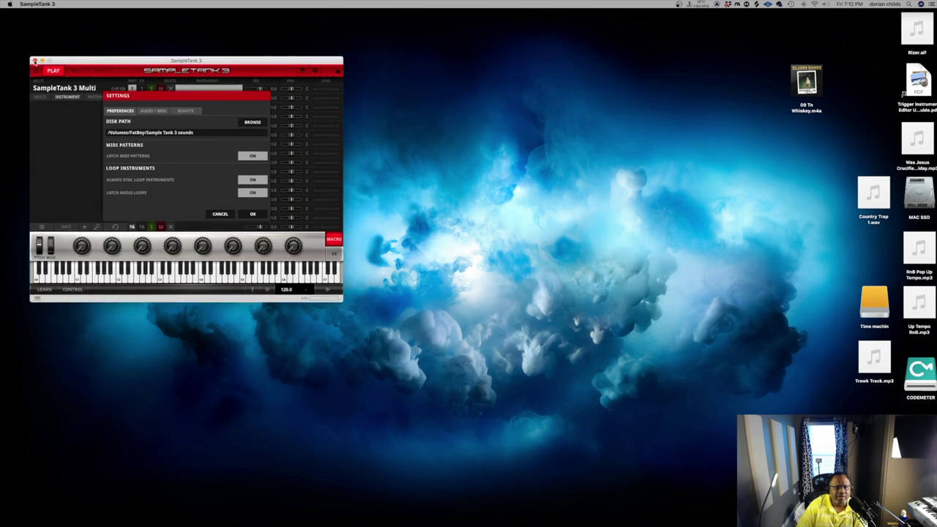
left_click(34, 62)
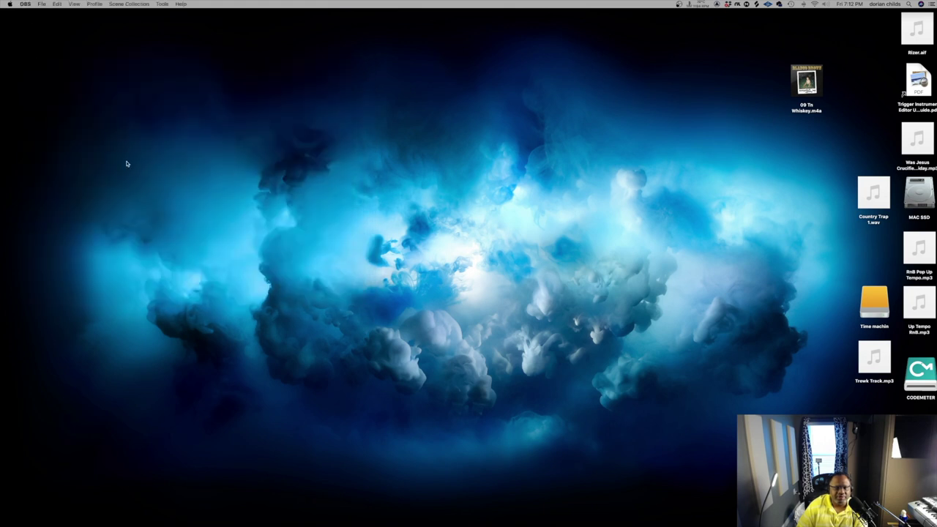
mouse_move(434, 523)
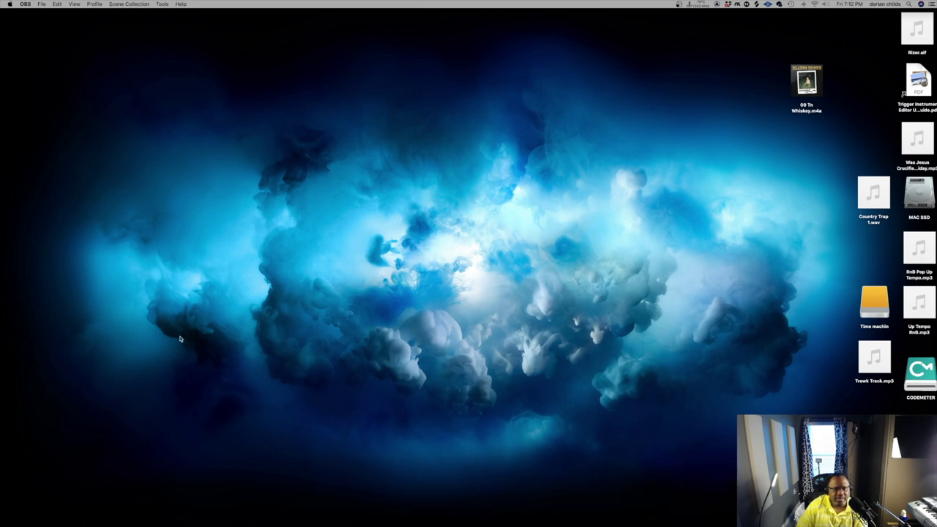
- Open the Applications folder via Finder's Go menu and zoom its window to full screen
left_click(119, 38)
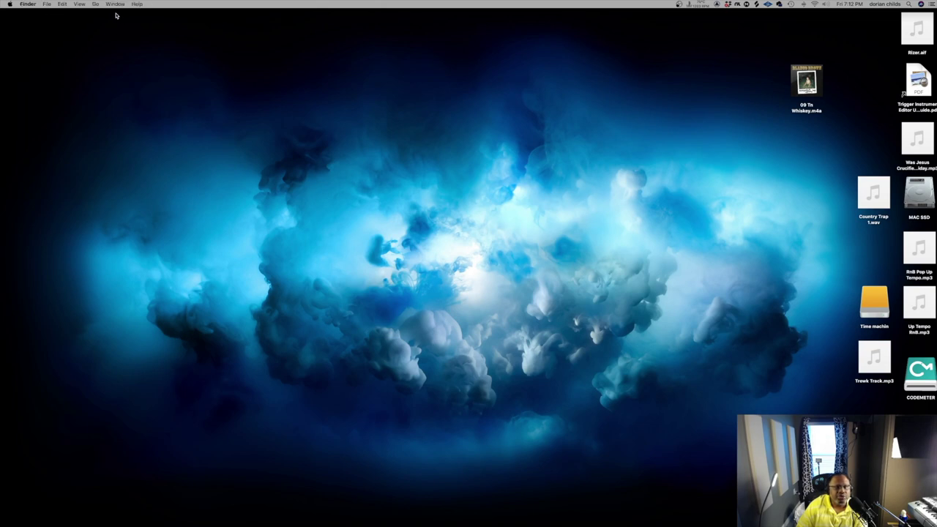
left_click(95, 4)
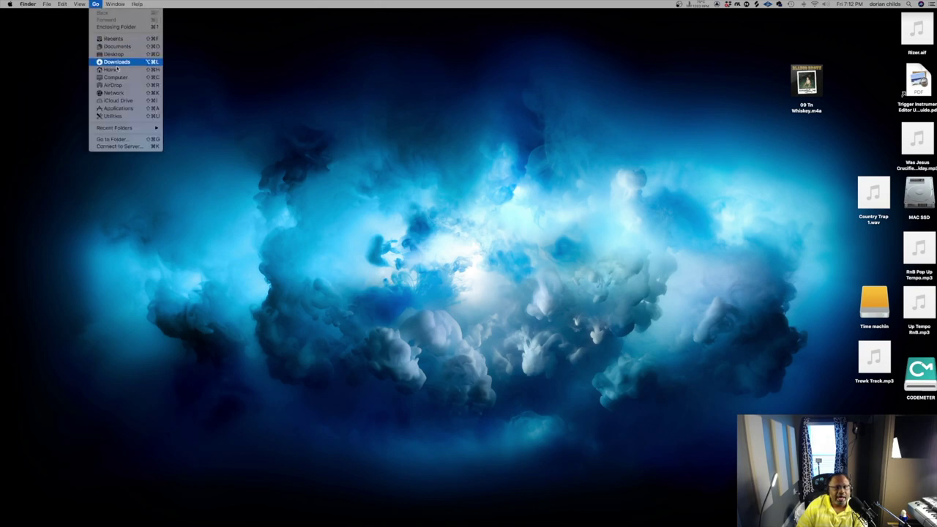
left_click(117, 108)
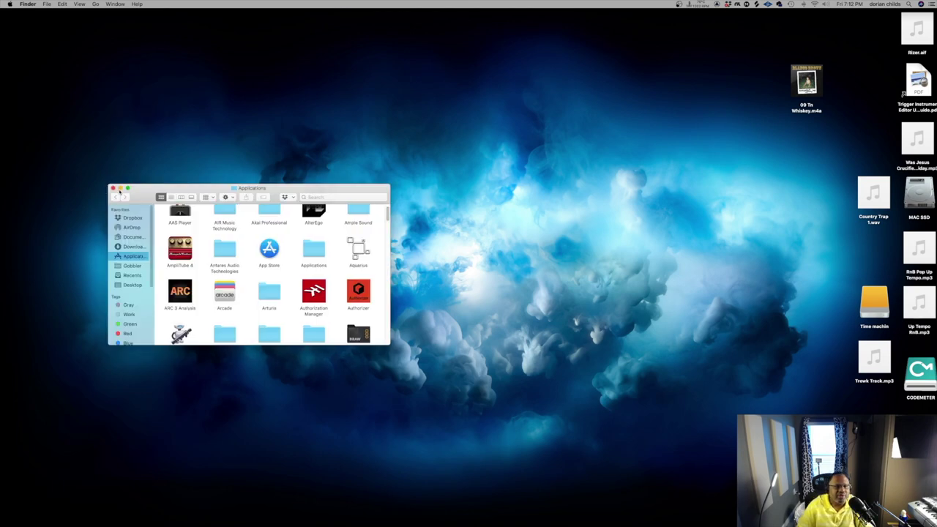
left_click(129, 188)
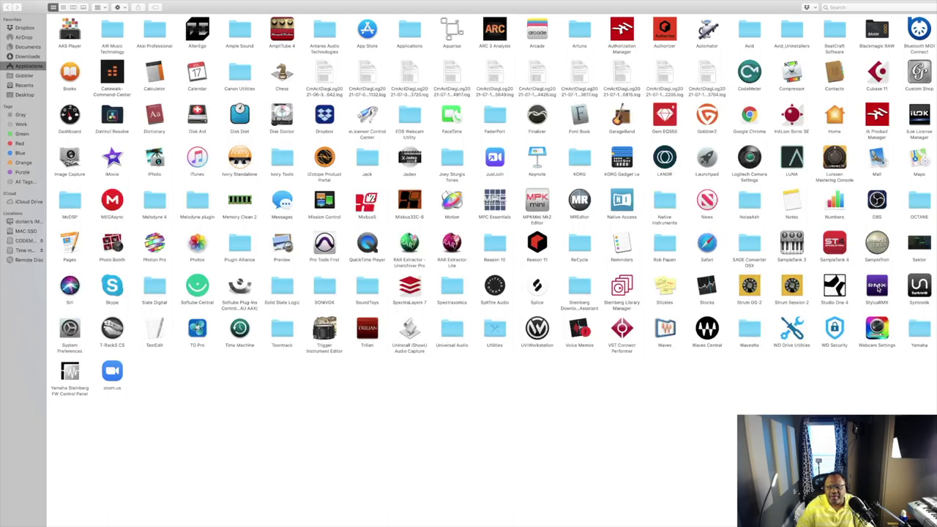
- Launch Stylus RMX, pointing it to a SAGE folder and dismissing the invalid-folder error
double_click(877, 288)
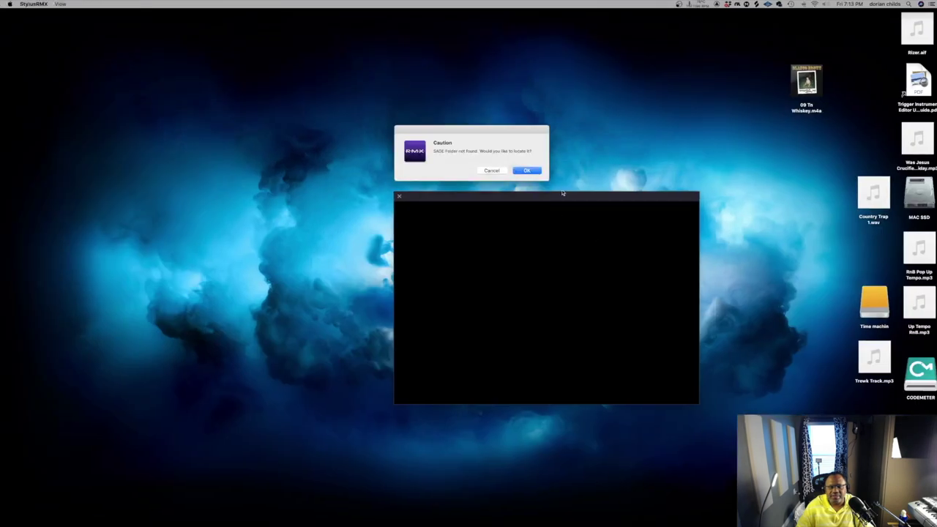
left_click(525, 171)
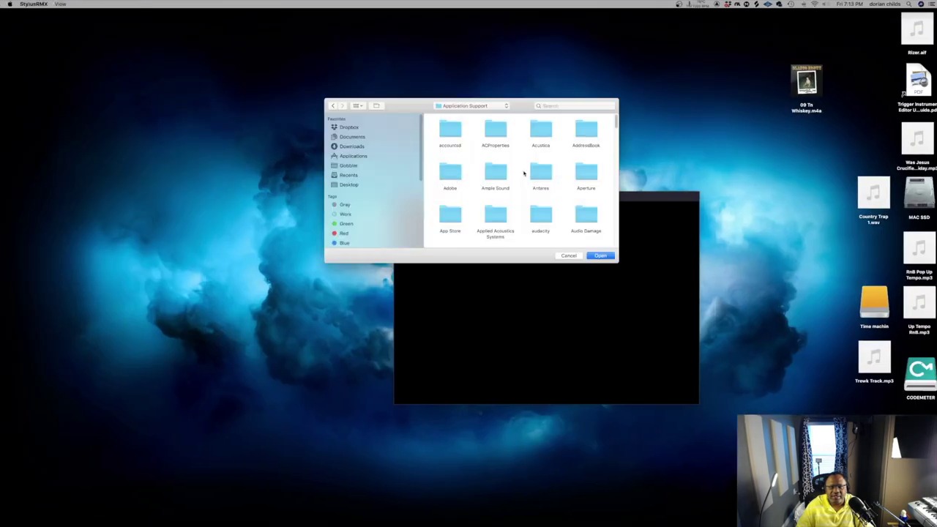
left_click(600, 257)
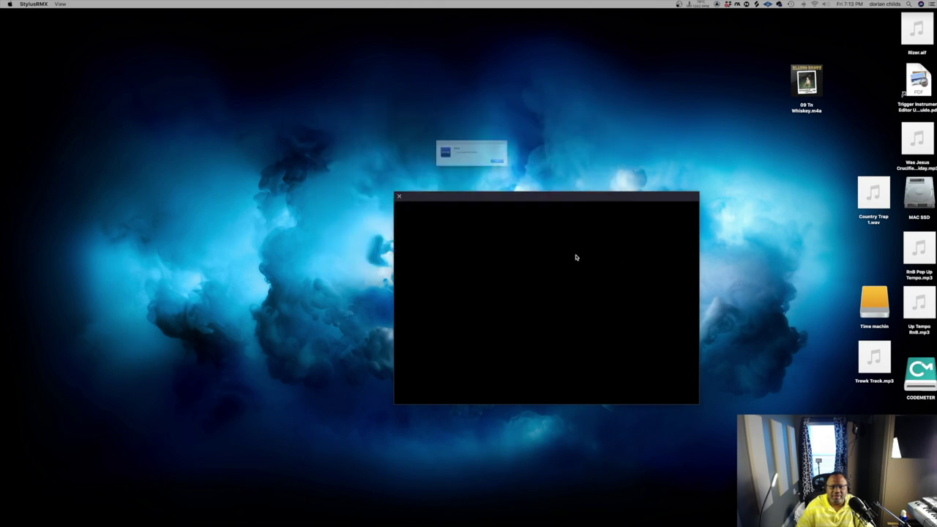
left_click(533, 172)
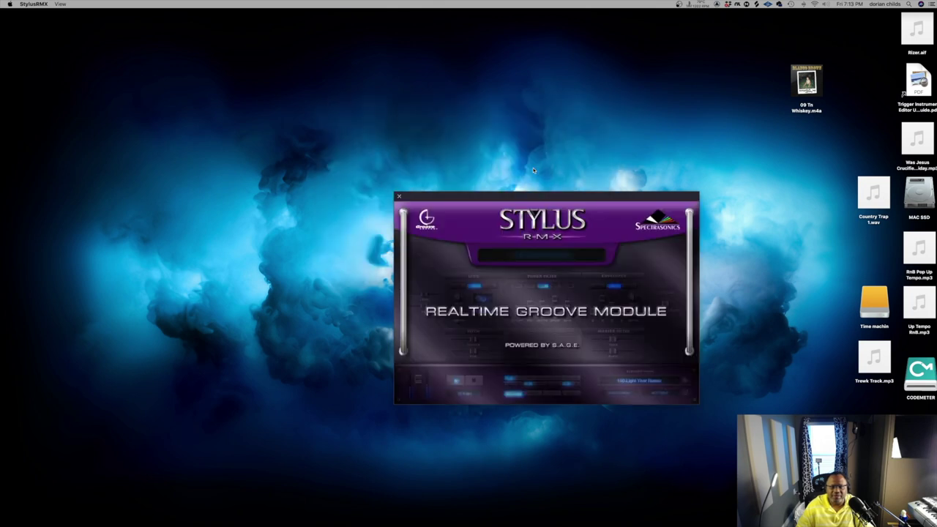
- Move the Stylus RMX window up and left, then quit Stylus RMX
left_click_drag(460, 201, 267, 108)
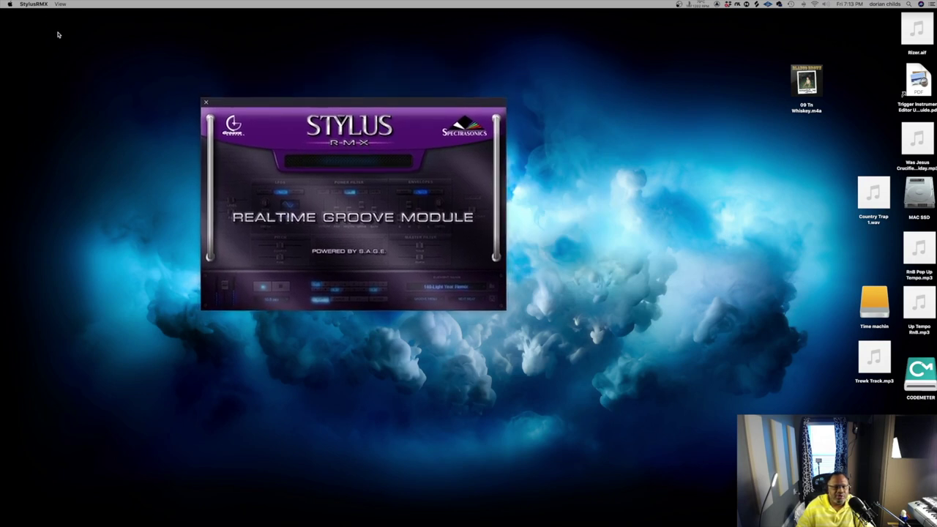
left_click(37, 4)
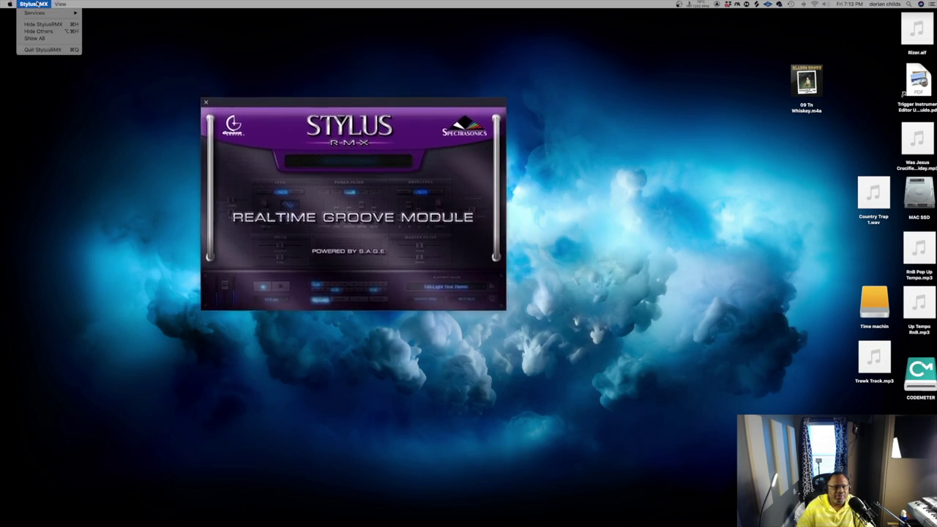
left_click(41, 49)
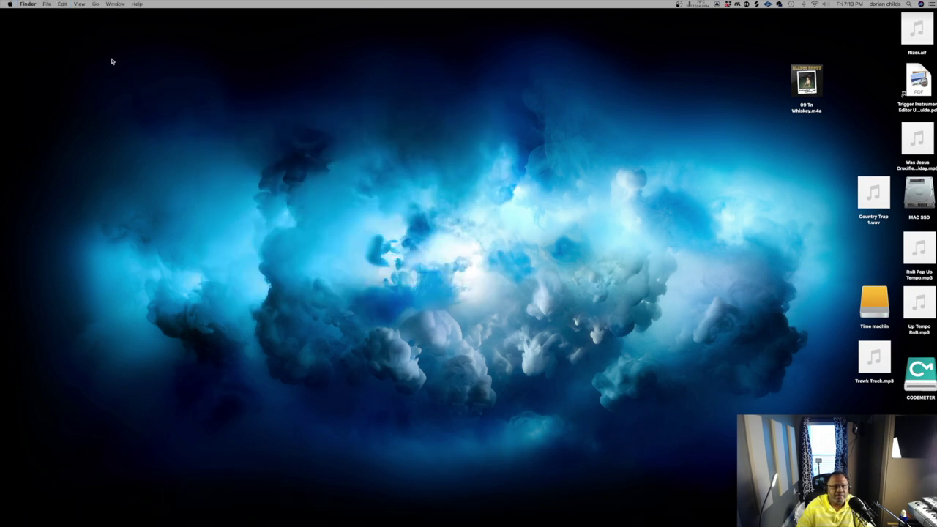
left_click(98, 6)
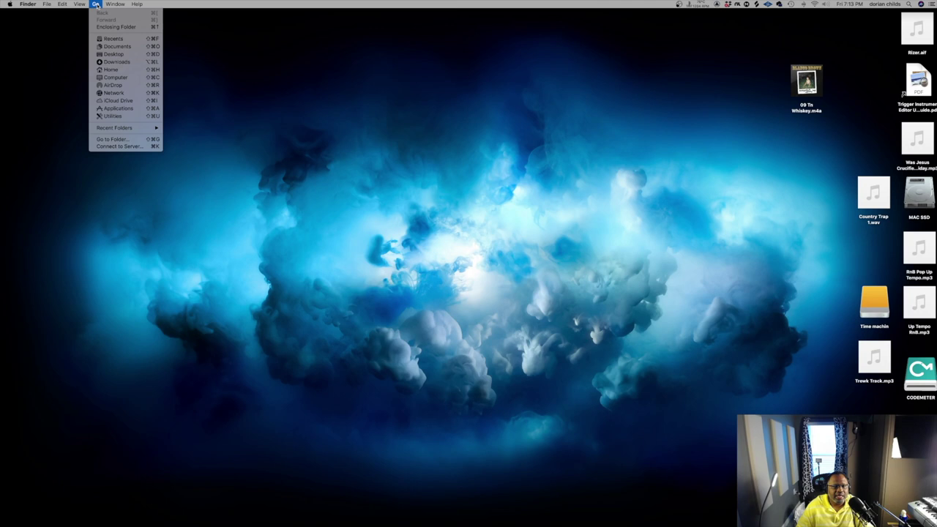
left_click(117, 109)
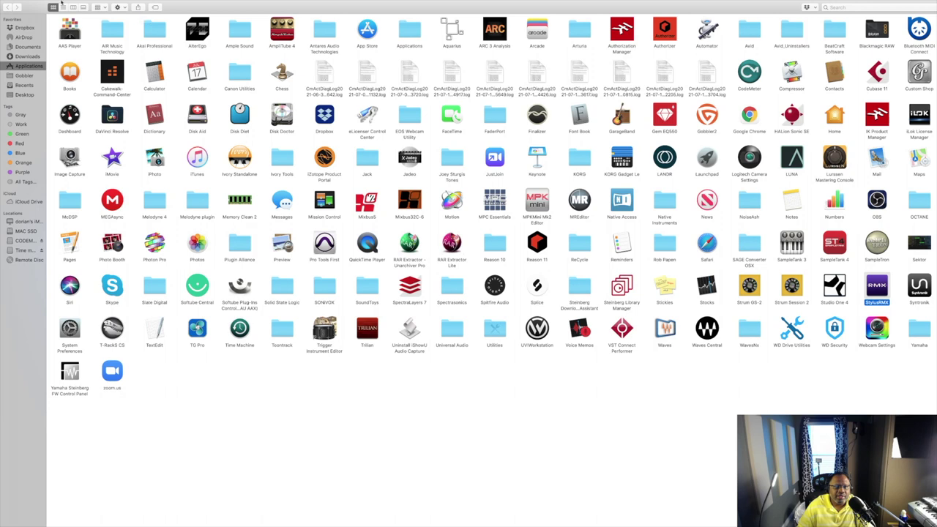
mouse_move(46, 4)
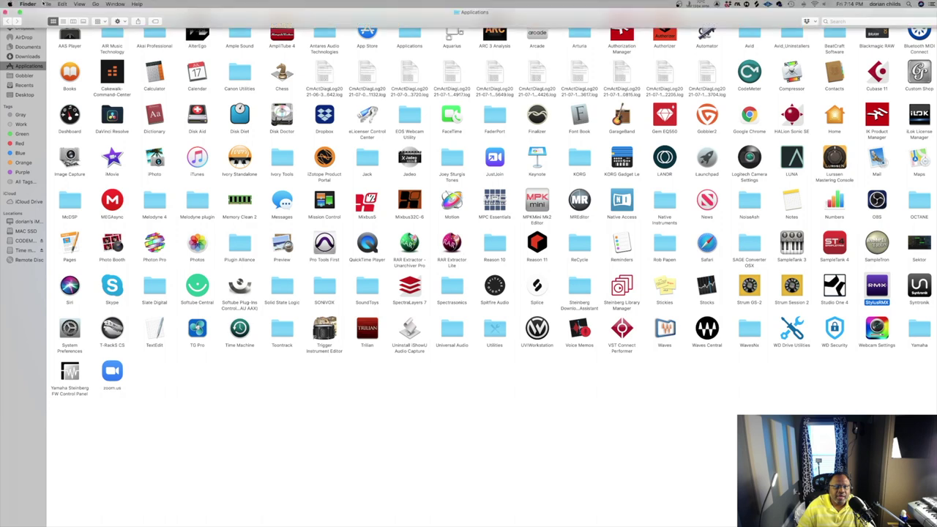
left_click(6, 12)
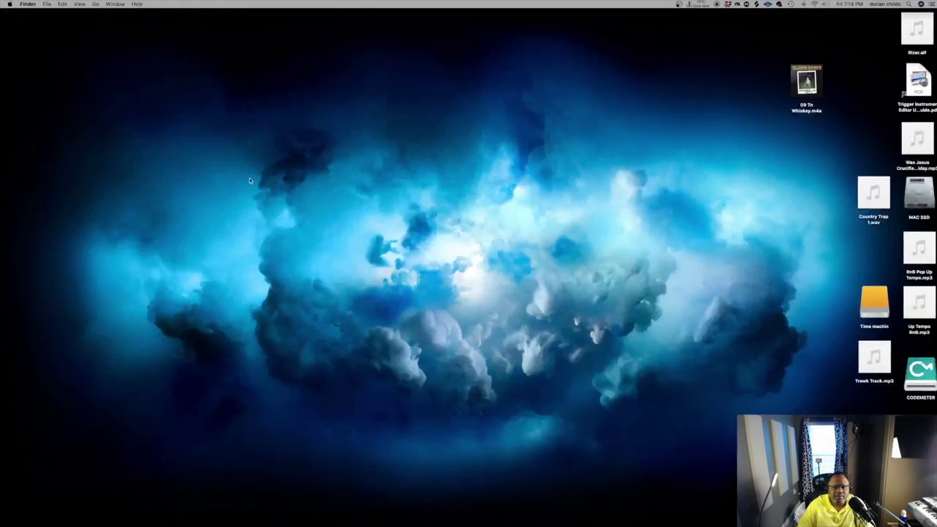
- Launch Mixbus32C and begin a new empty-template session with its folder on the Desktop
mouse_move(355, 516)
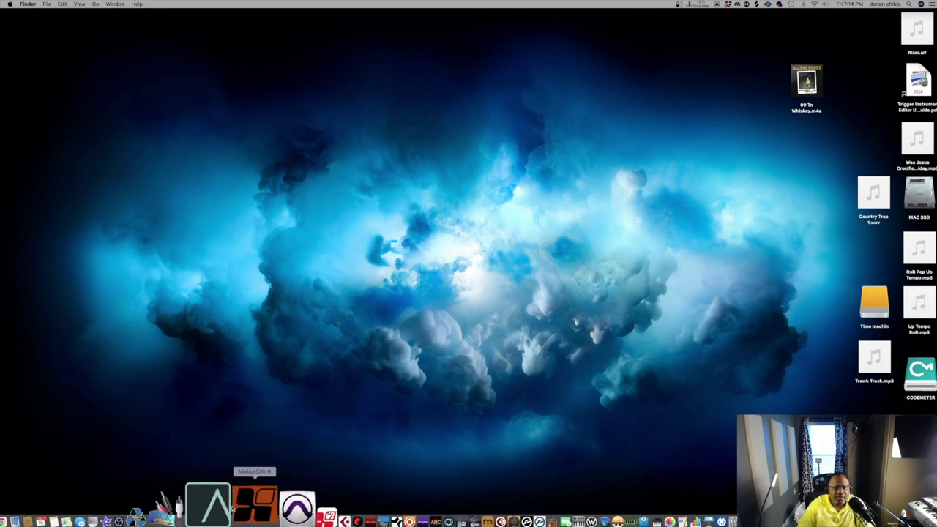
left_click(236, 509)
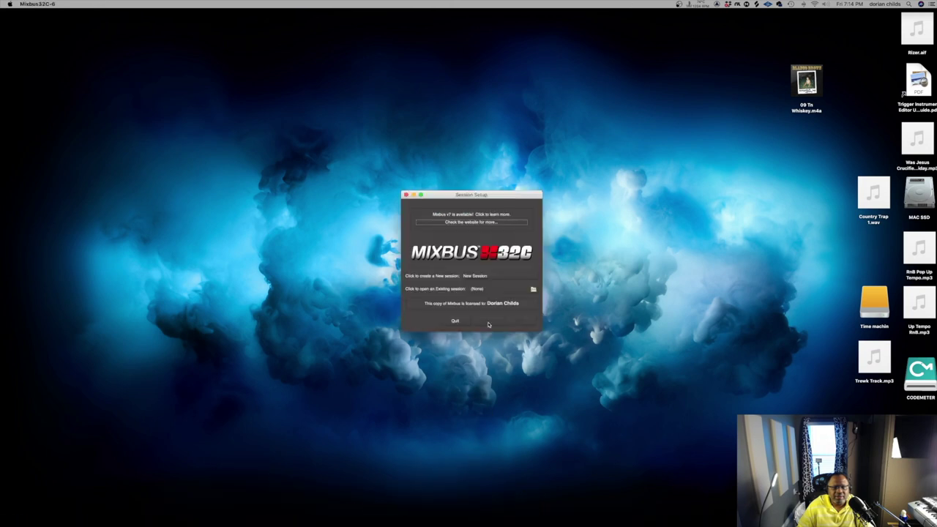
left_click(487, 277)
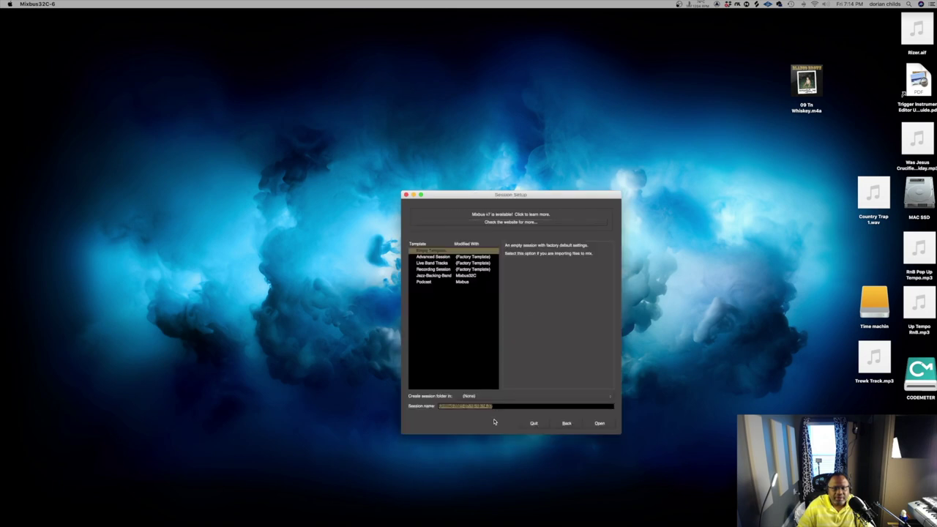
left_click(482, 397)
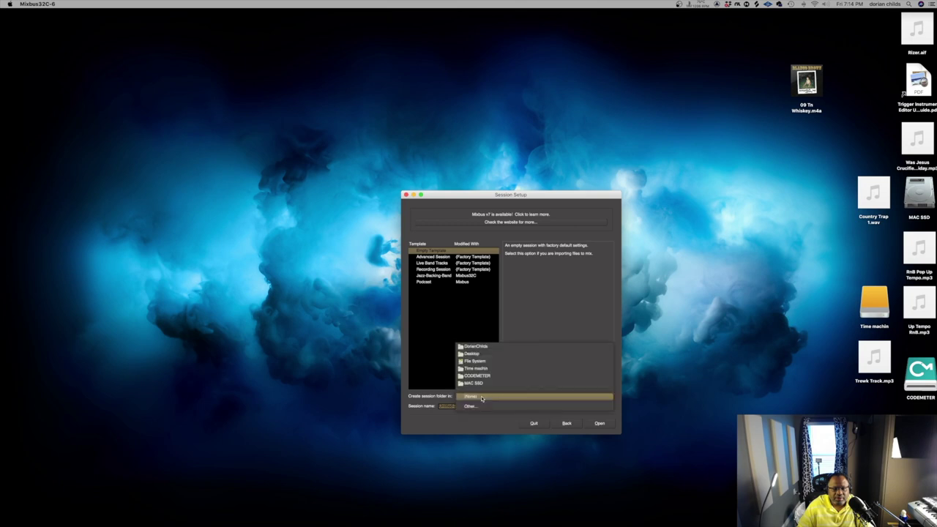
left_click(485, 355)
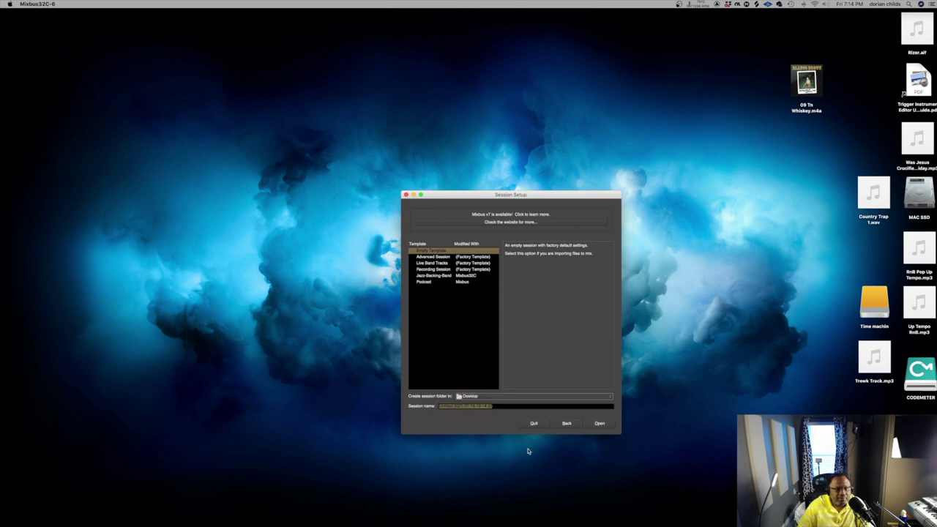
- Create the session, choose SSL 2+ as the output device, and start audio
left_click(598, 424)
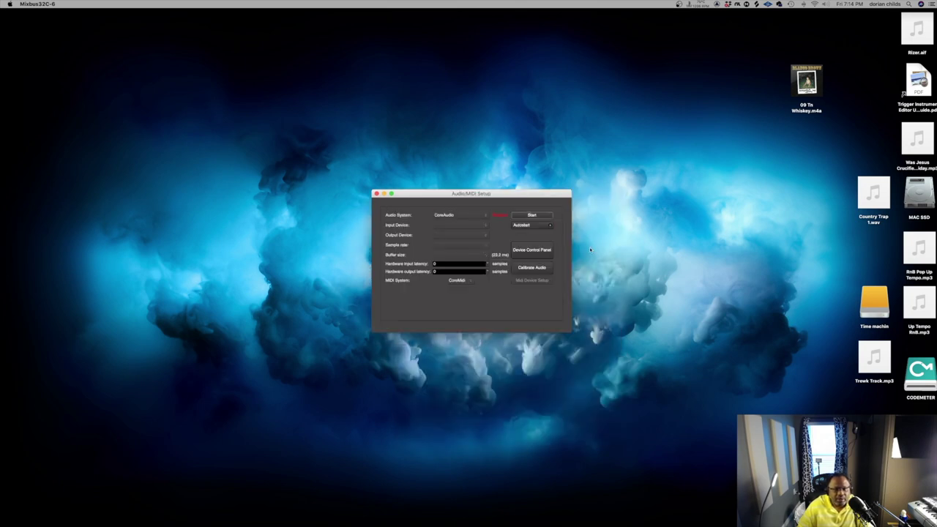
left_click(472, 234)
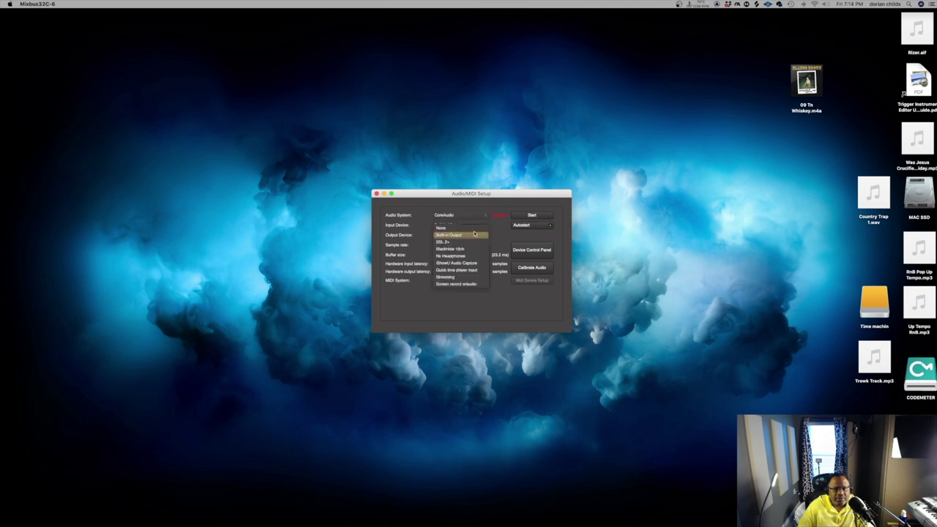
left_click(473, 242)
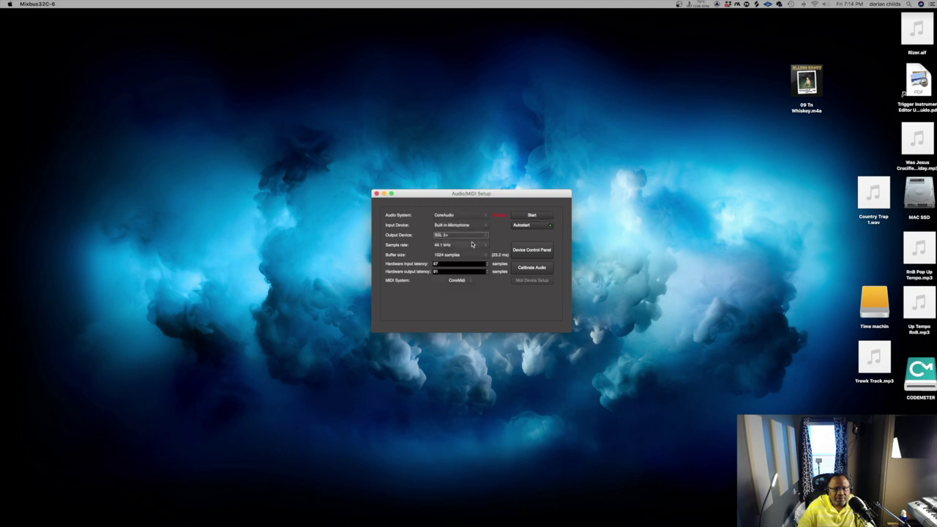
left_click(531, 216)
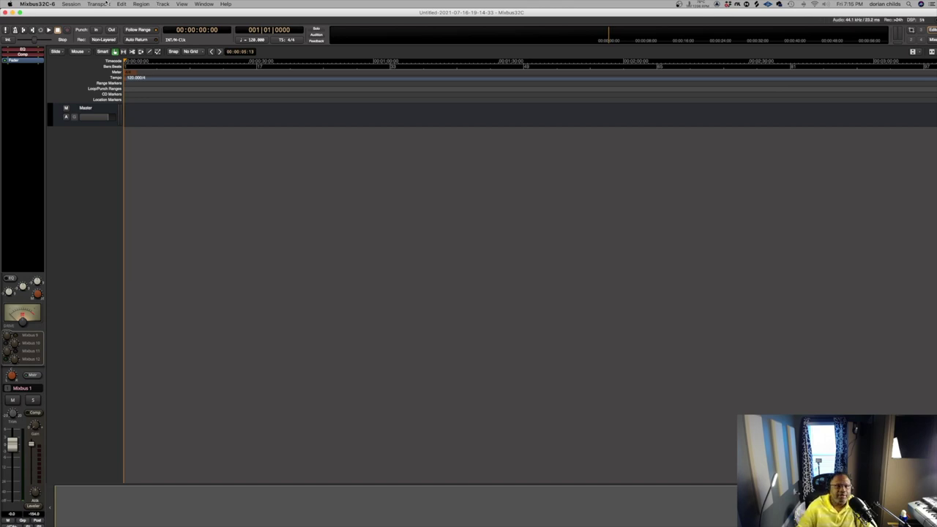
left_click(164, 4)
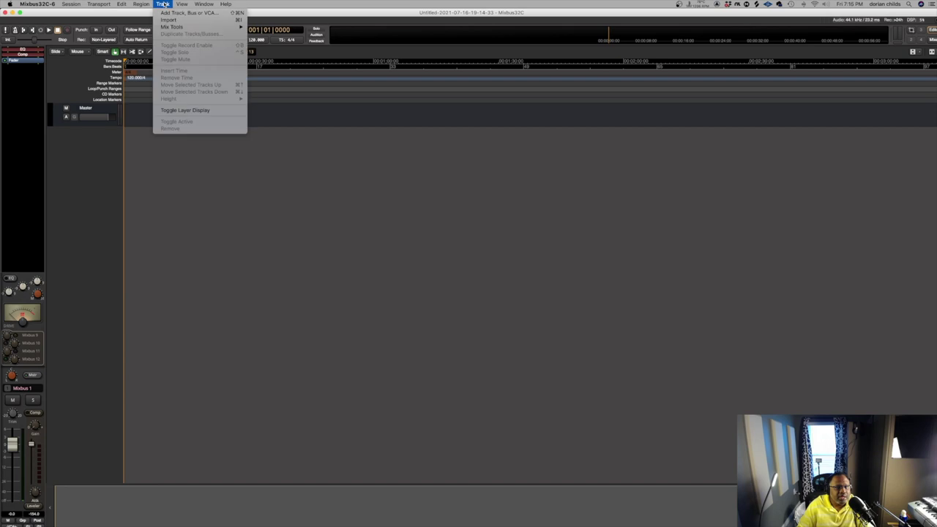
mouse_move(181, 5)
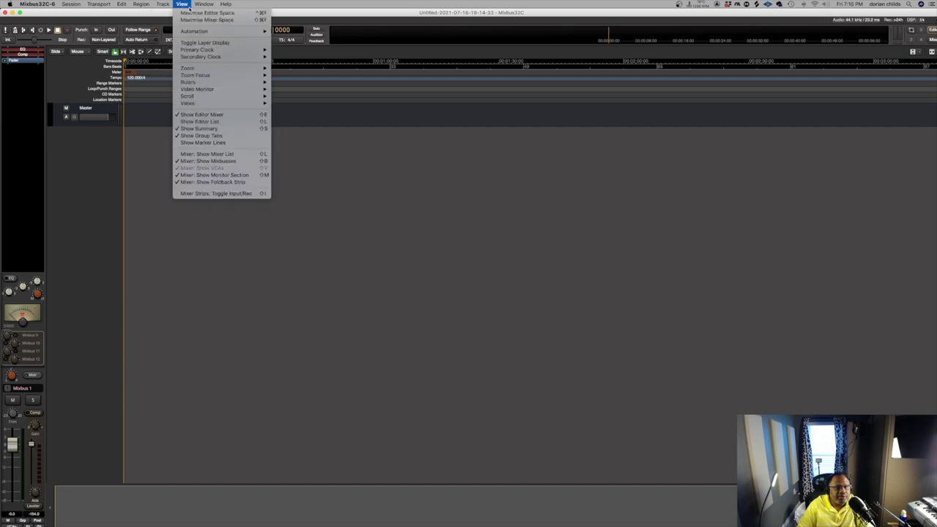
mouse_move(205, 58)
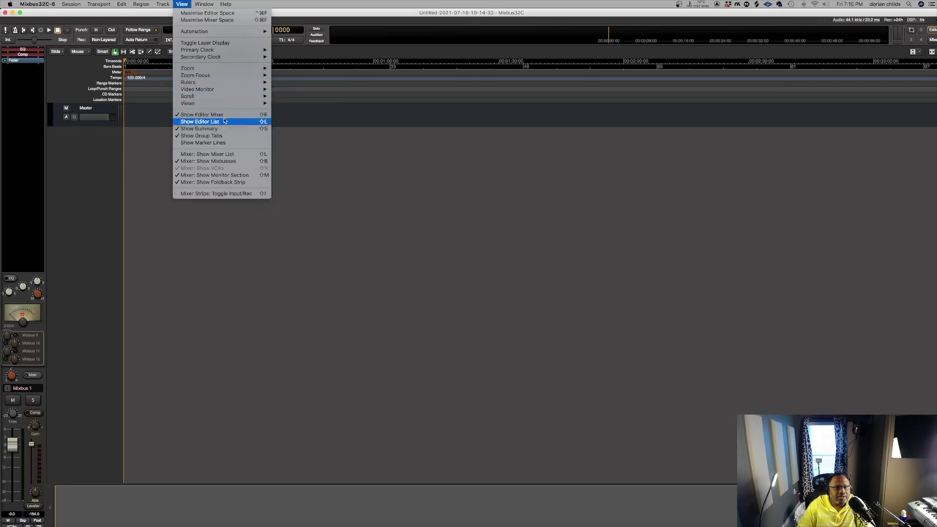
left_click(225, 117)
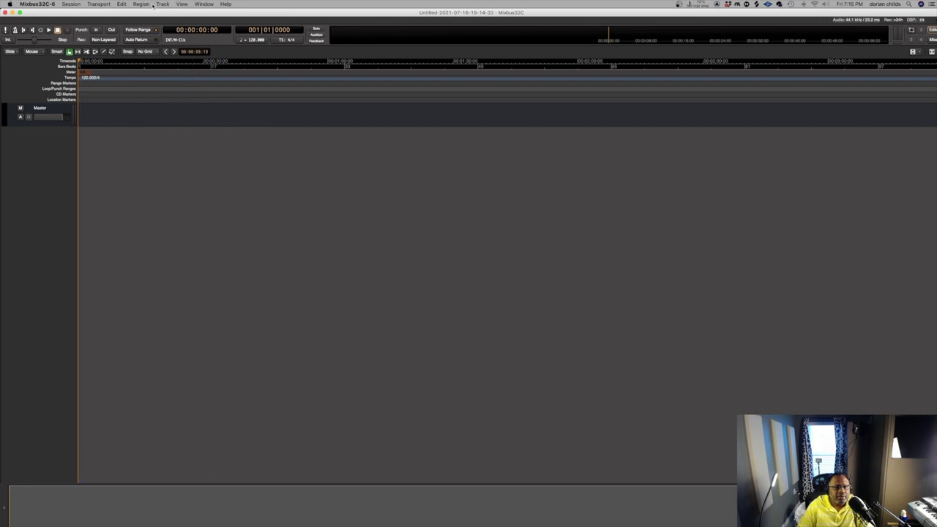
left_click(181, 4)
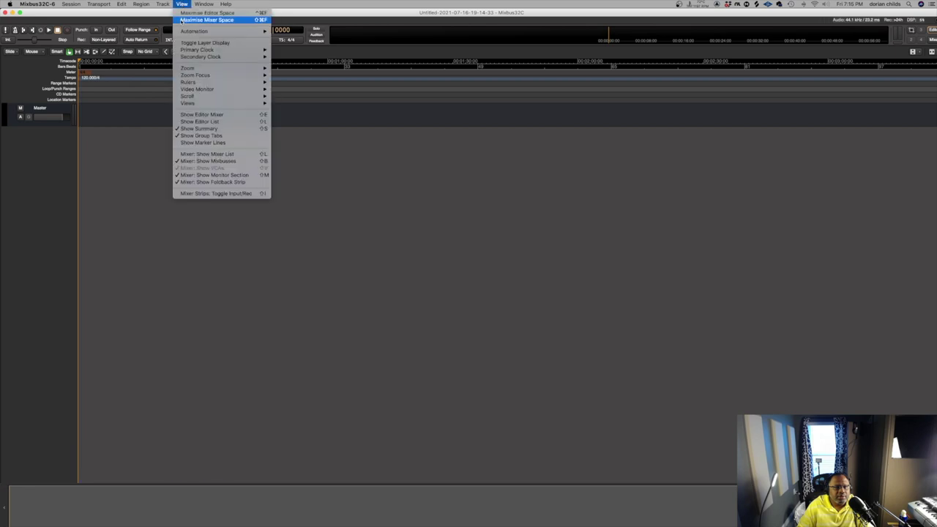
left_click(196, 115)
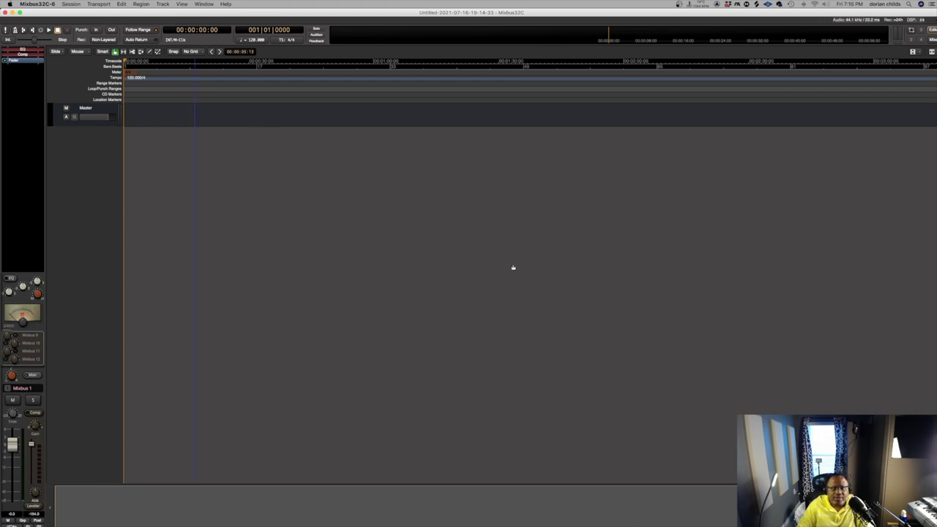
left_click(182, 4)
mouse_move(190, 103)
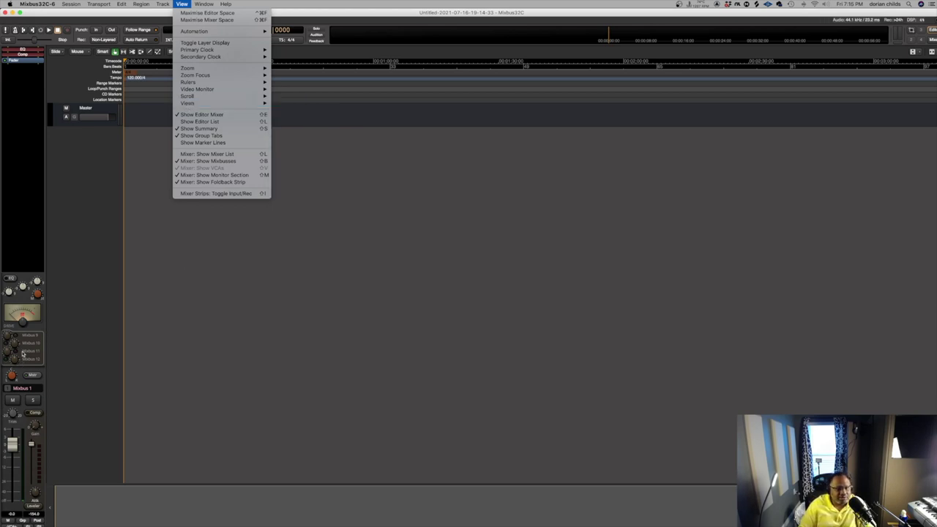
left_click(120, 270)
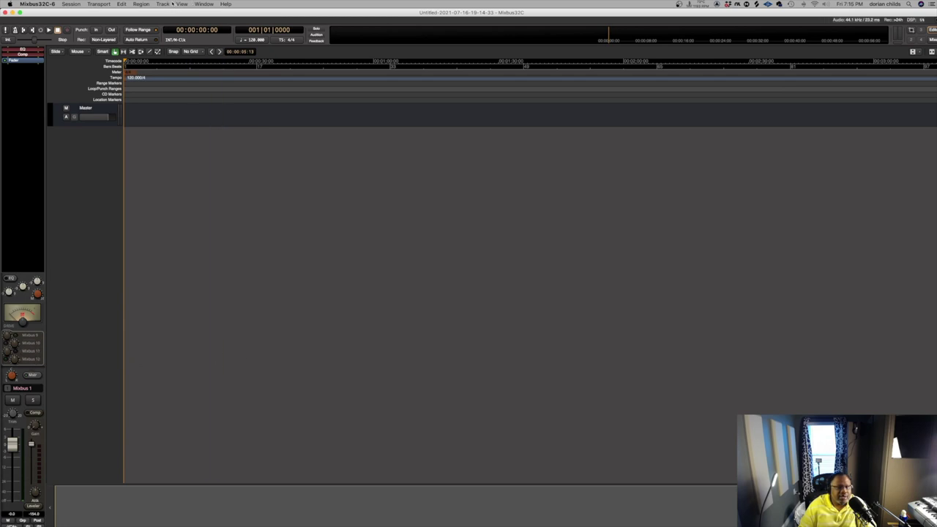
left_click(164, 4)
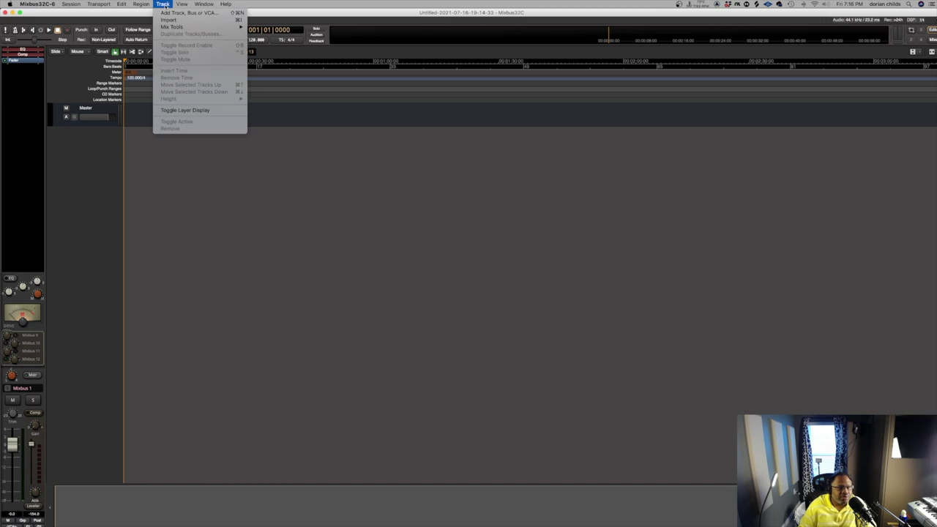
mouse_move(181, 4)
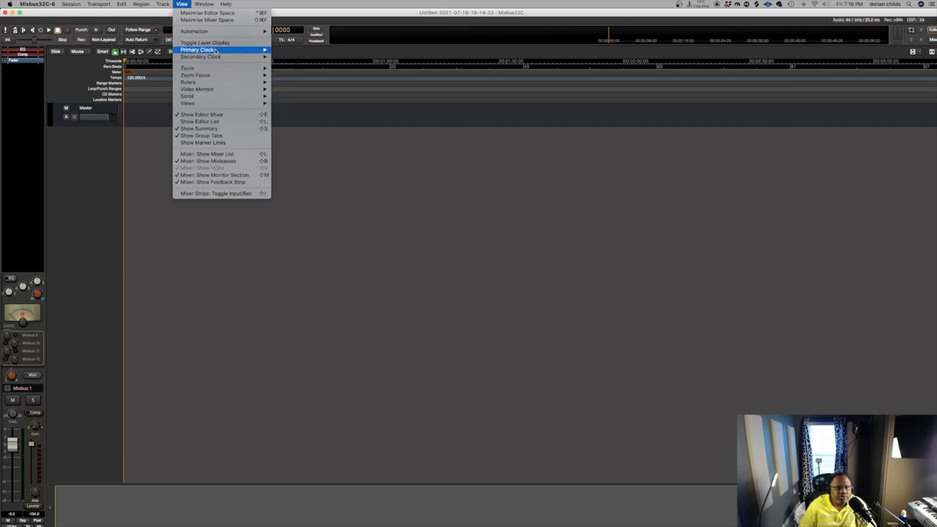
mouse_move(232, 59)
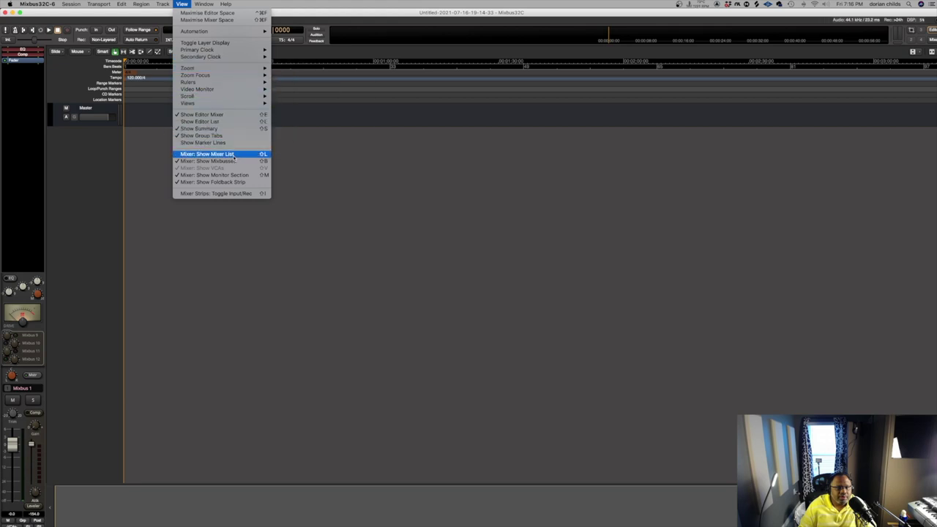
left_click(234, 155)
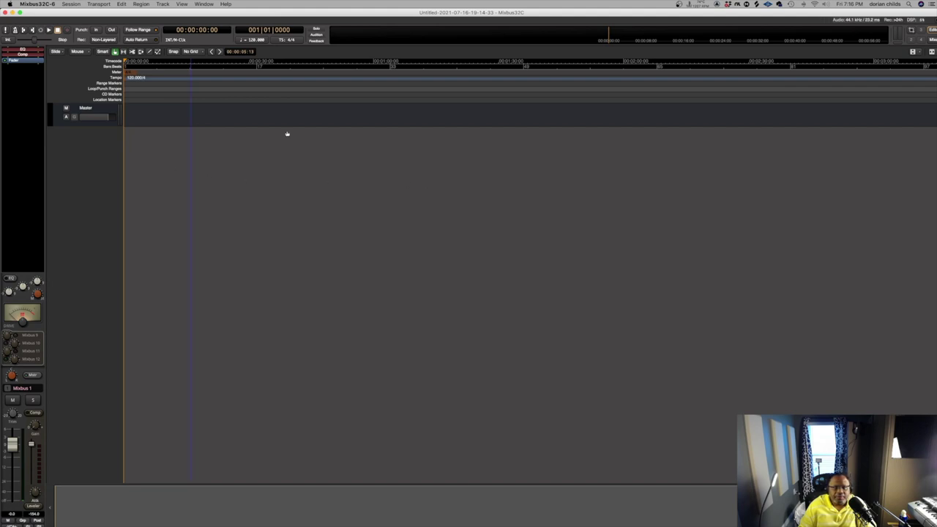
- Open the Session > New... setup dialog and close it without changes
left_click(71, 5)
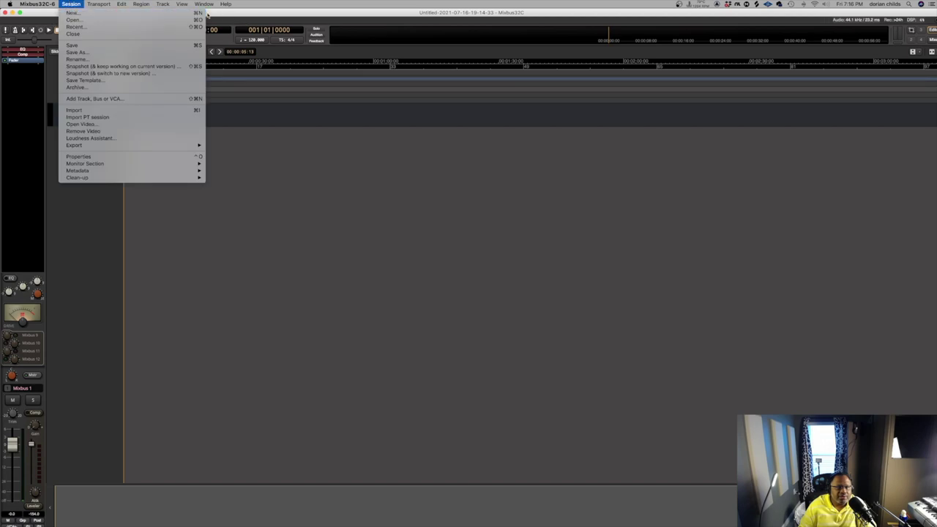
left_click(190, 13)
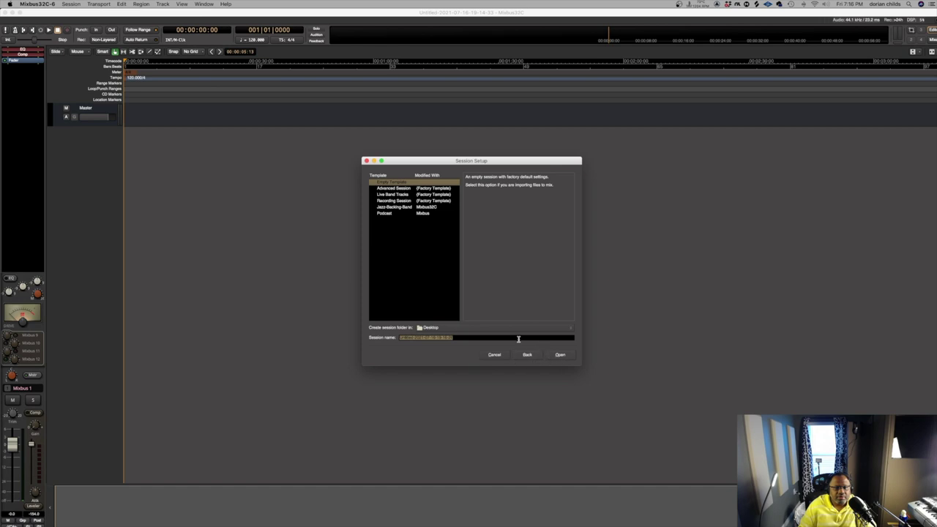
left_click(366, 160)
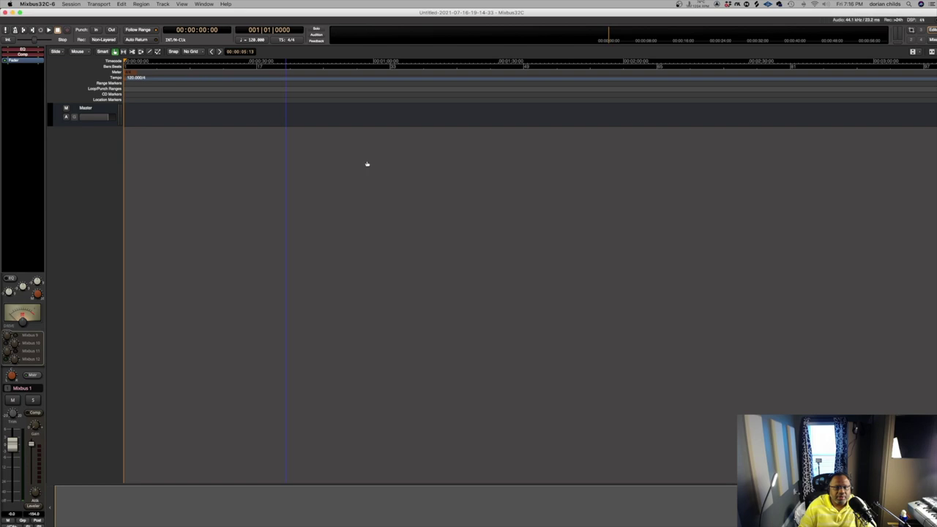
- Bring up the Add Track/Bus/VCA dialog from the Session menu
left_click(73, 4)
mouse_move(90, 4)
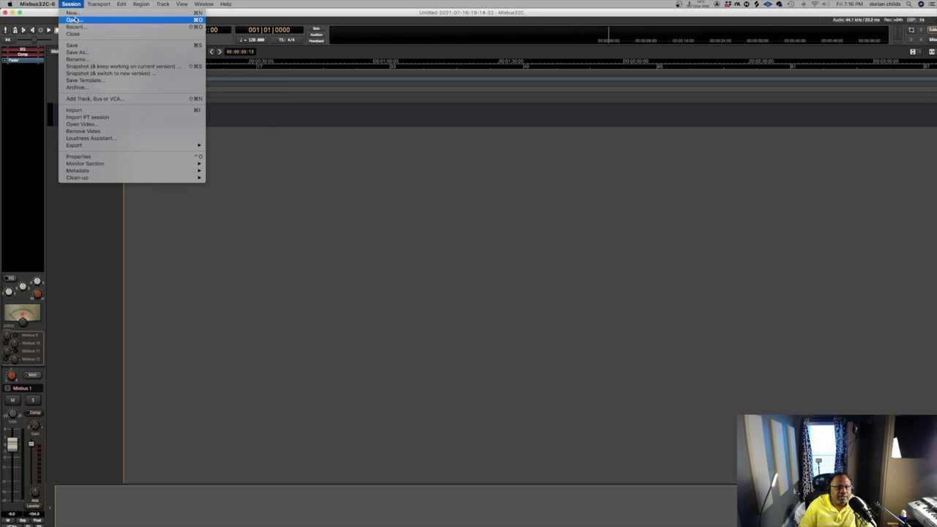
left_click(87, 99)
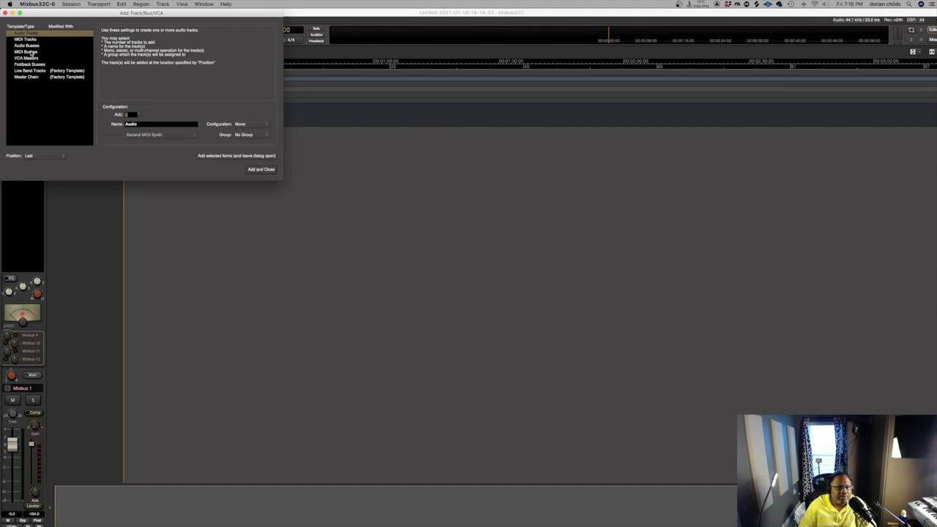
- Add one mono audio track named Audio and close the dialog
left_click(260, 170)
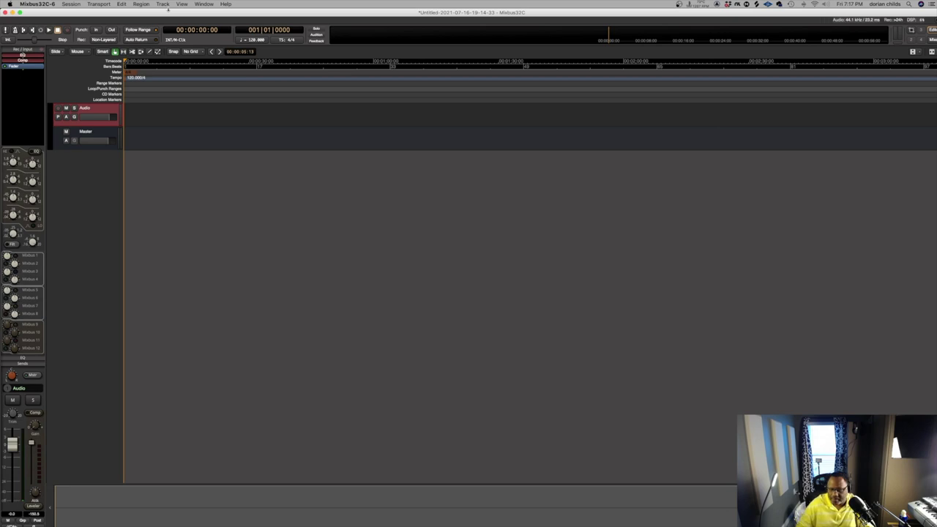
left_click(163, 4)
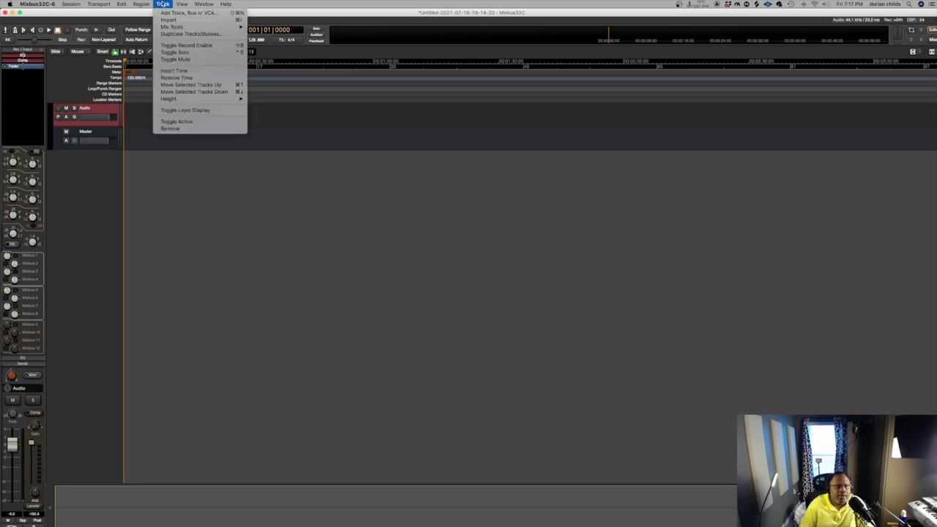
mouse_move(182, 4)
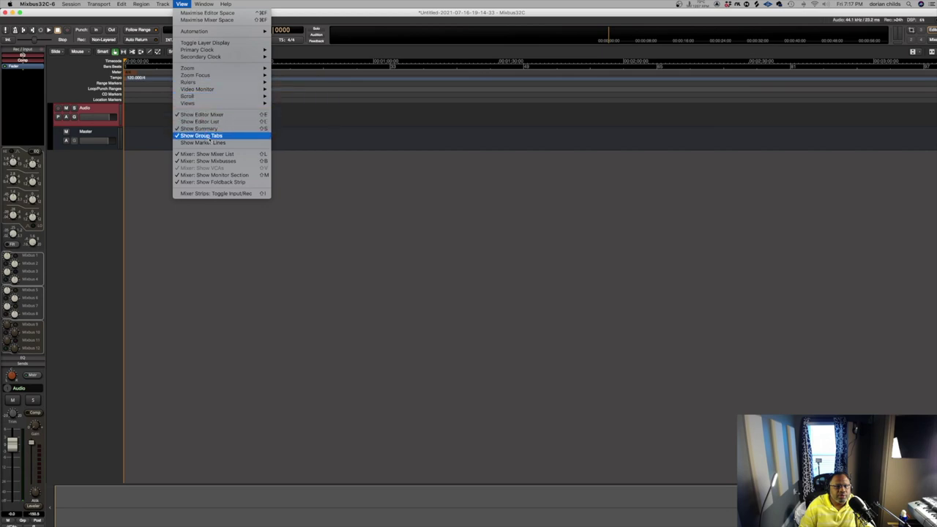
left_click(203, 115)
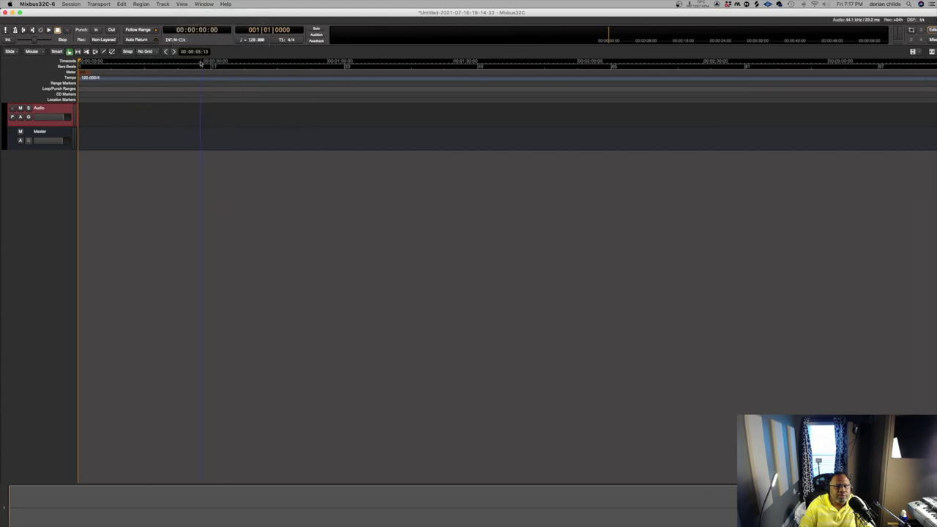
left_click(162, 4)
mouse_move(184, 27)
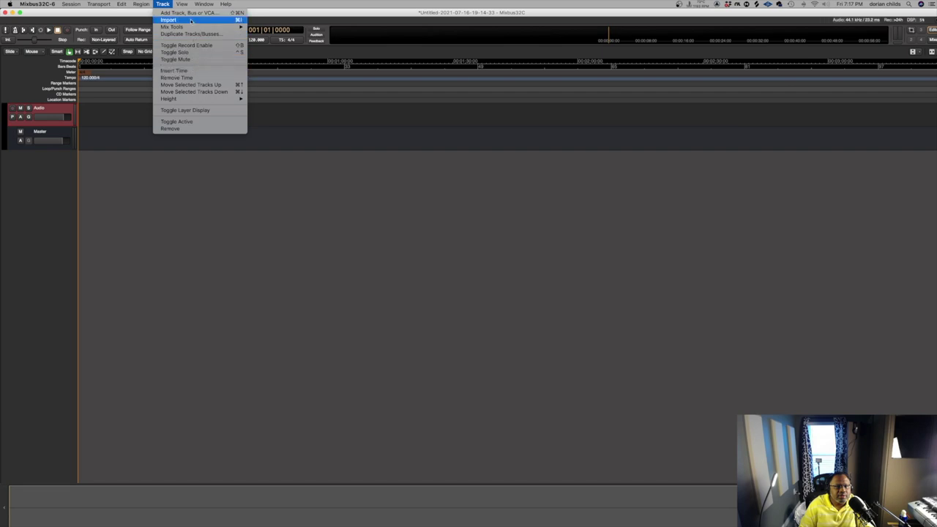
mouse_move(181, 3)
left_click(197, 118)
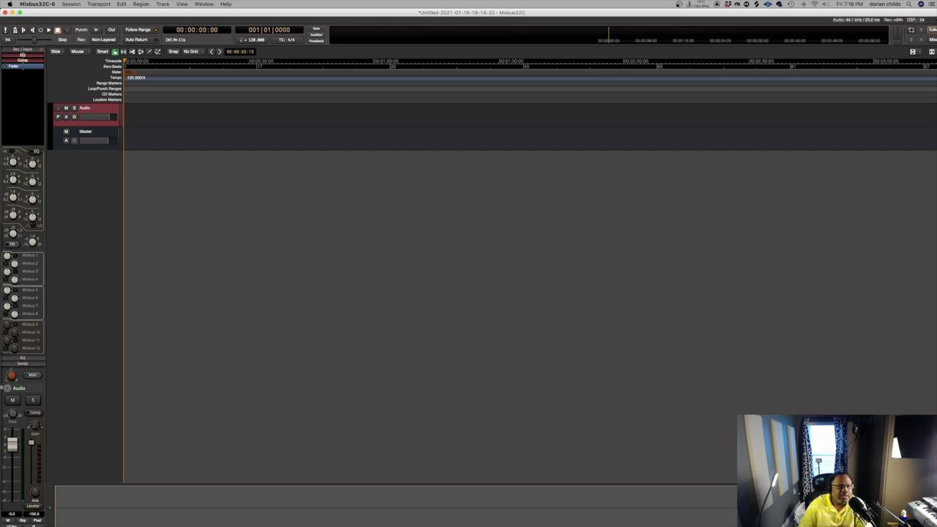
left_click(36, 4)
- Quit Mixbus32C and discard the unsaved session with its Audio track
left_click(30, 63)
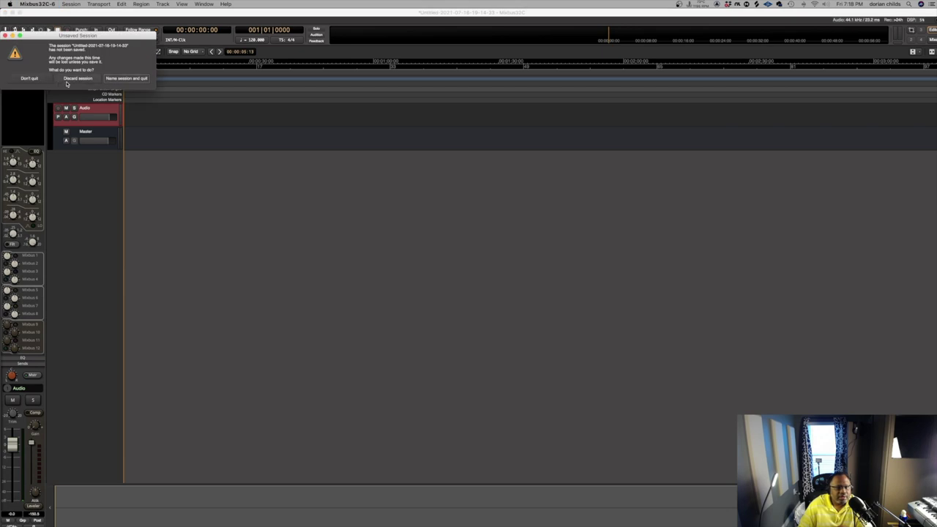
left_click(129, 78)
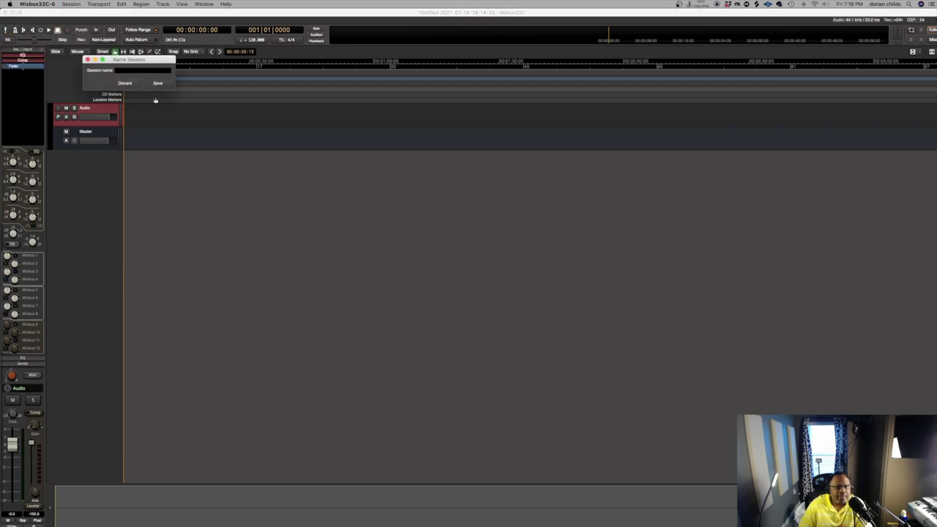
left_click(128, 85)
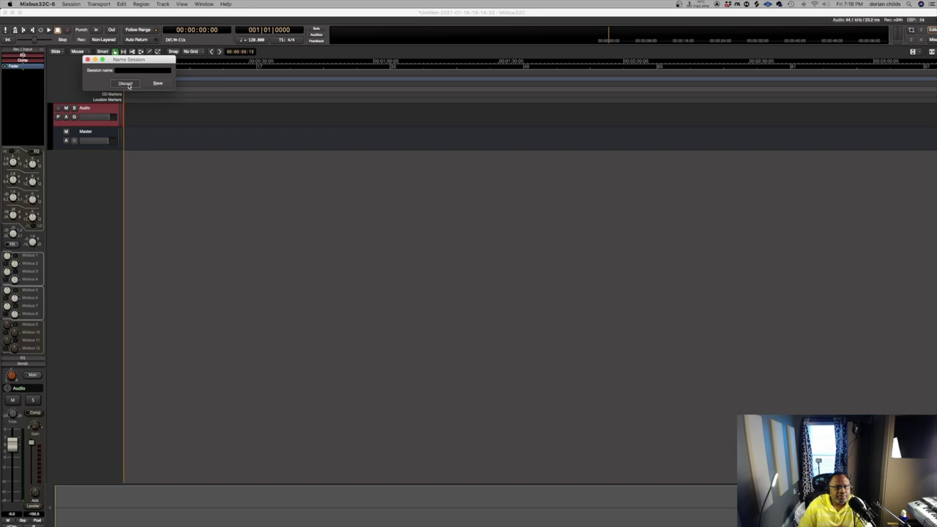